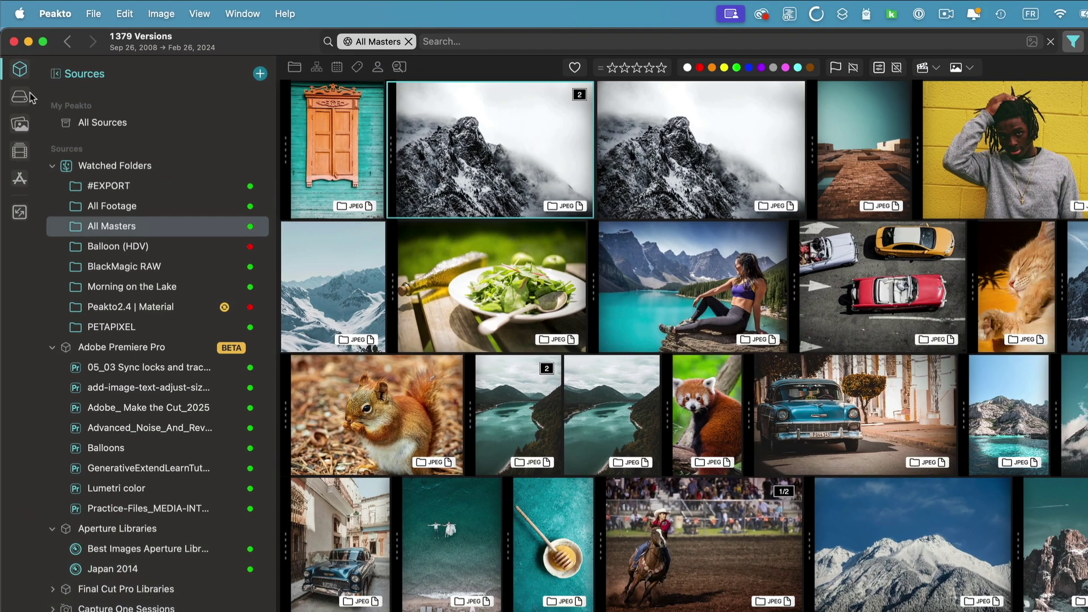
Expand the Cyme Big 2To drive's folder tree under Volumes, then switch to the Albums list.
left_click(22, 98)
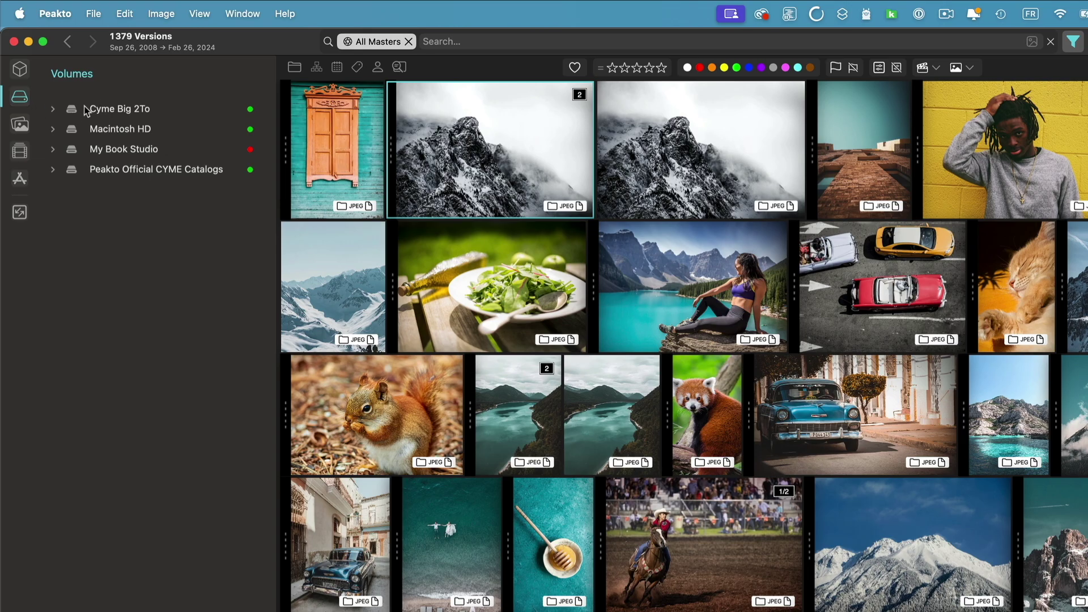
left_click(52, 110)
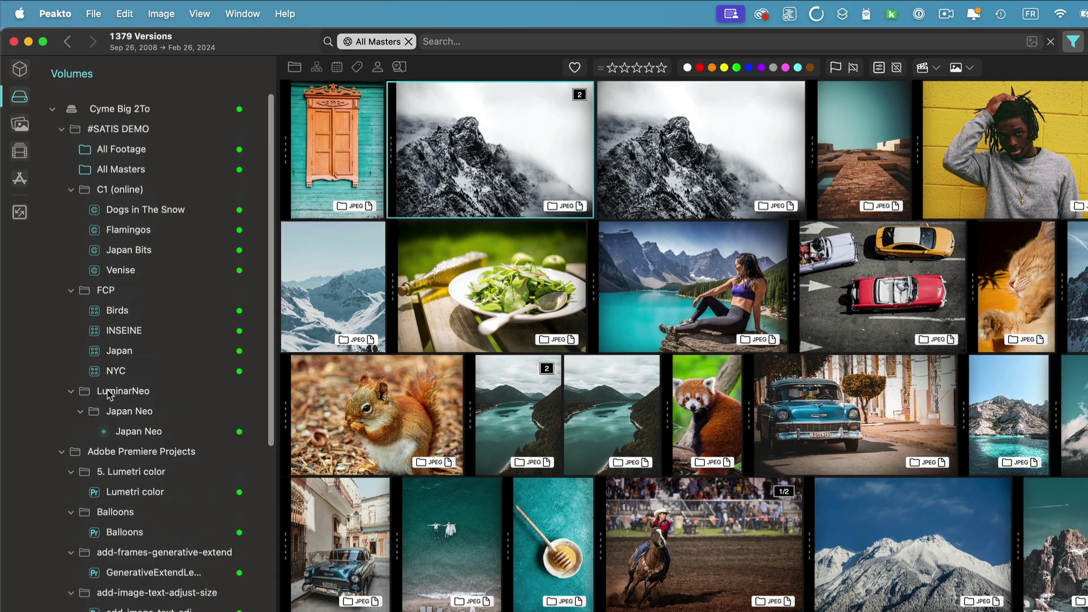
scroll(167, 443, "down", 3)
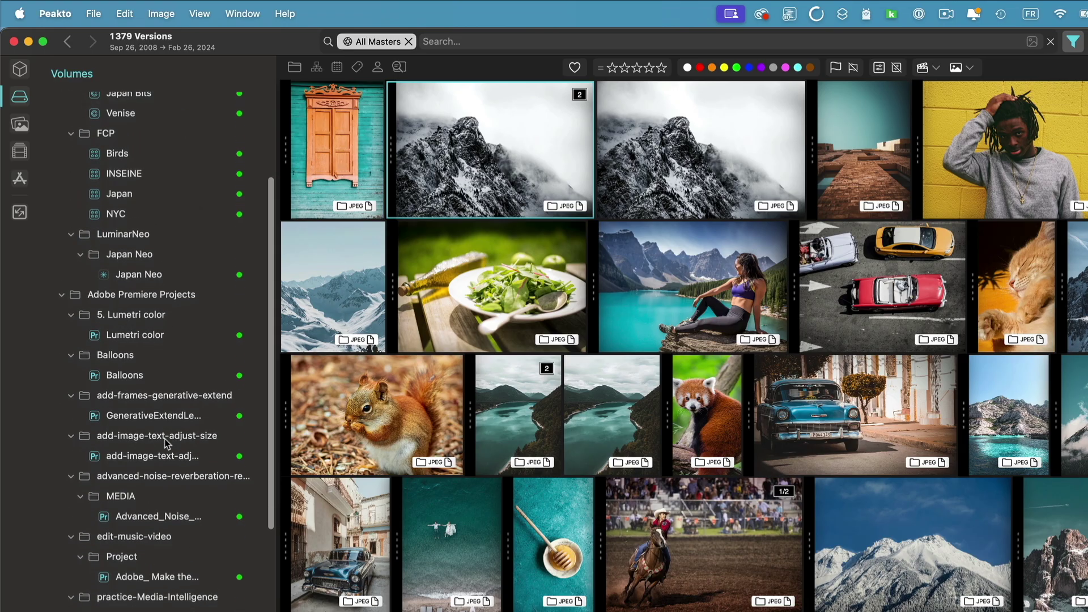
scroll(164, 438, "up", 5)
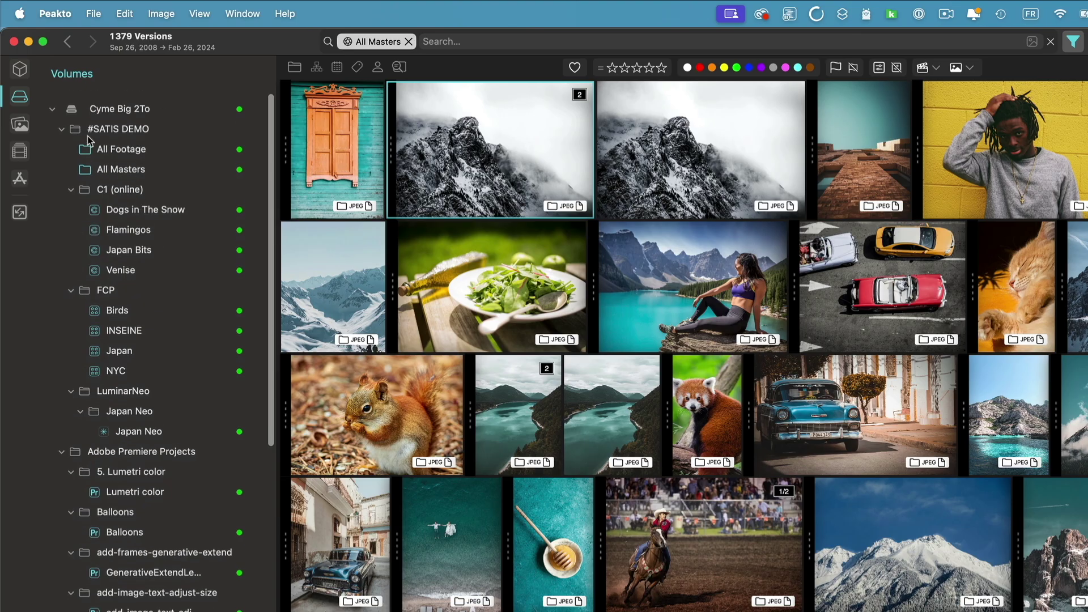
left_click(18, 126)
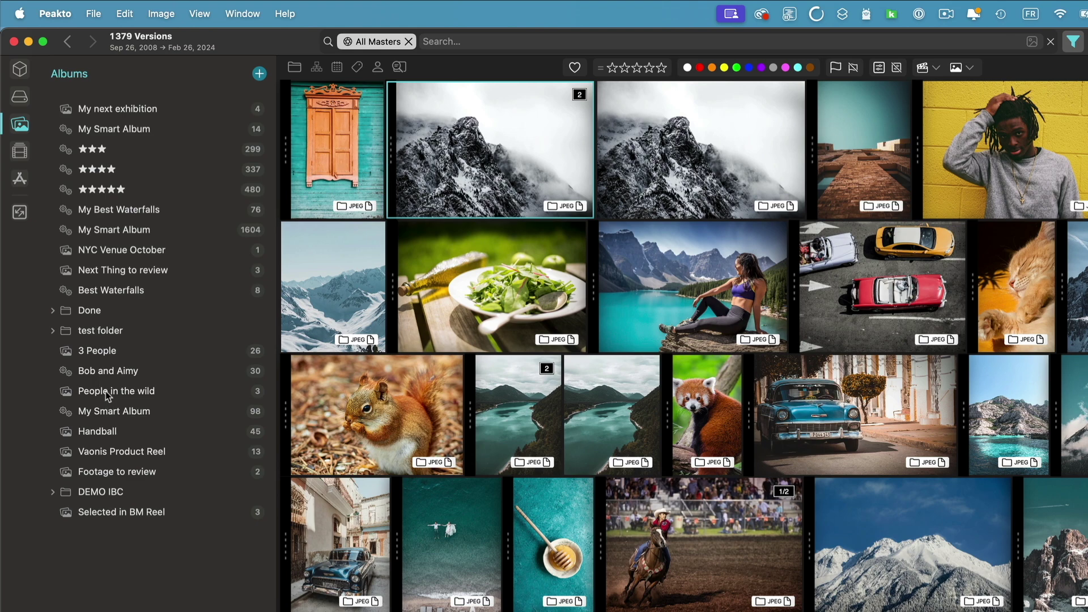
Check the New Folder, Album and Smart Album creation options for Albums and Video Bins, then show Workspaces for Apps.
left_click(259, 74)
left_click(259, 75)
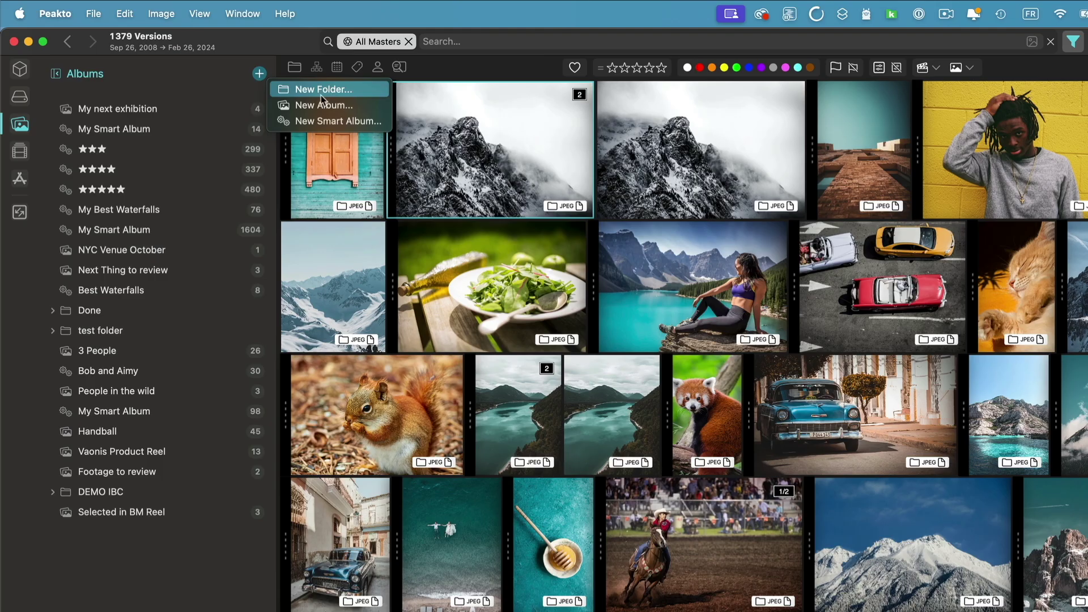
left_click(20, 153)
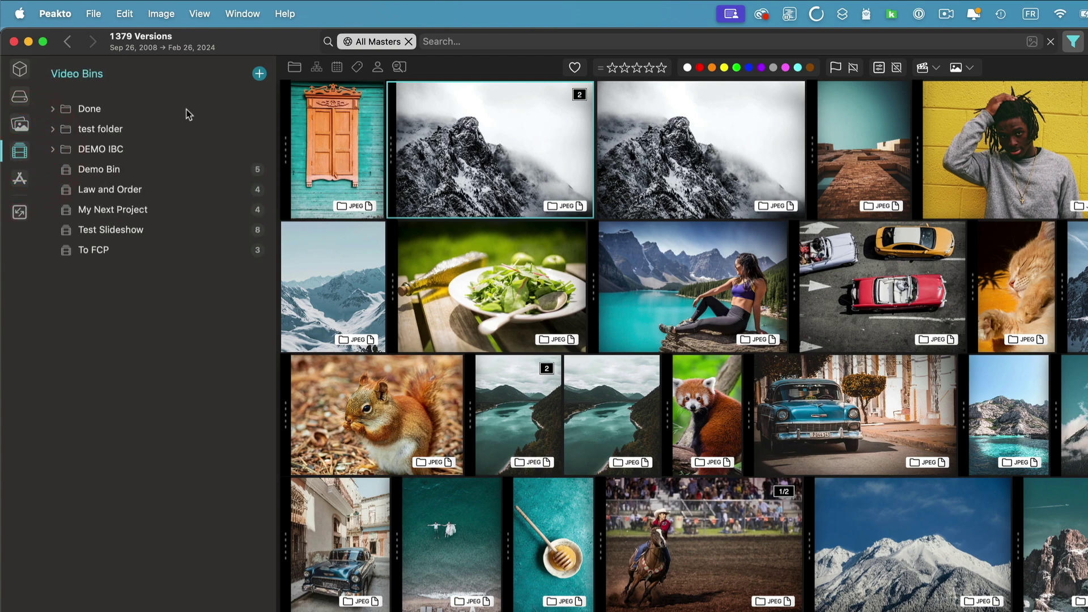
left_click(260, 73)
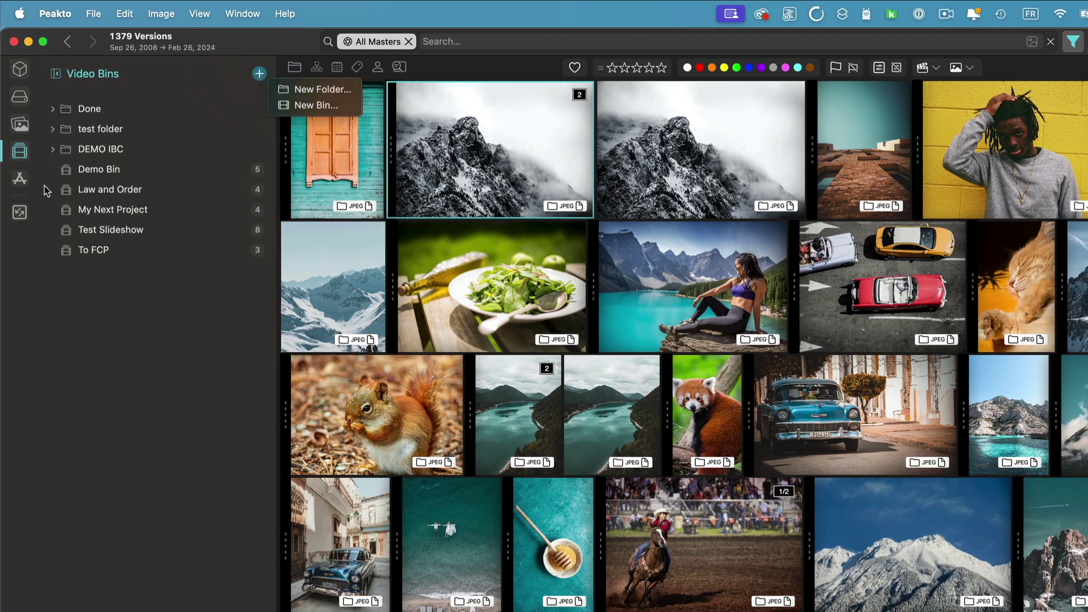
left_click(20, 180)
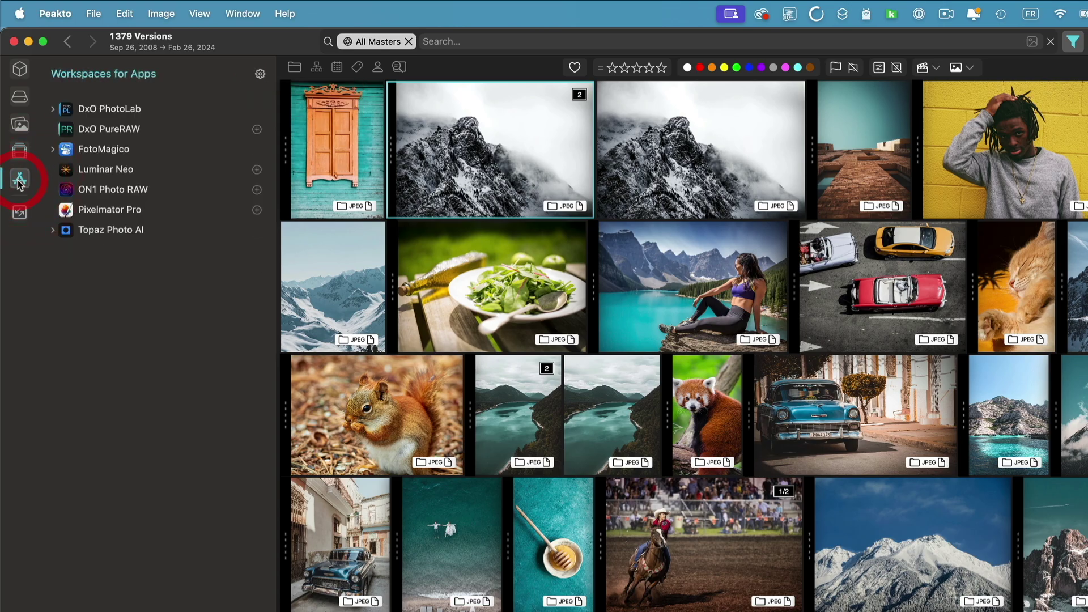
left_click(260, 74)
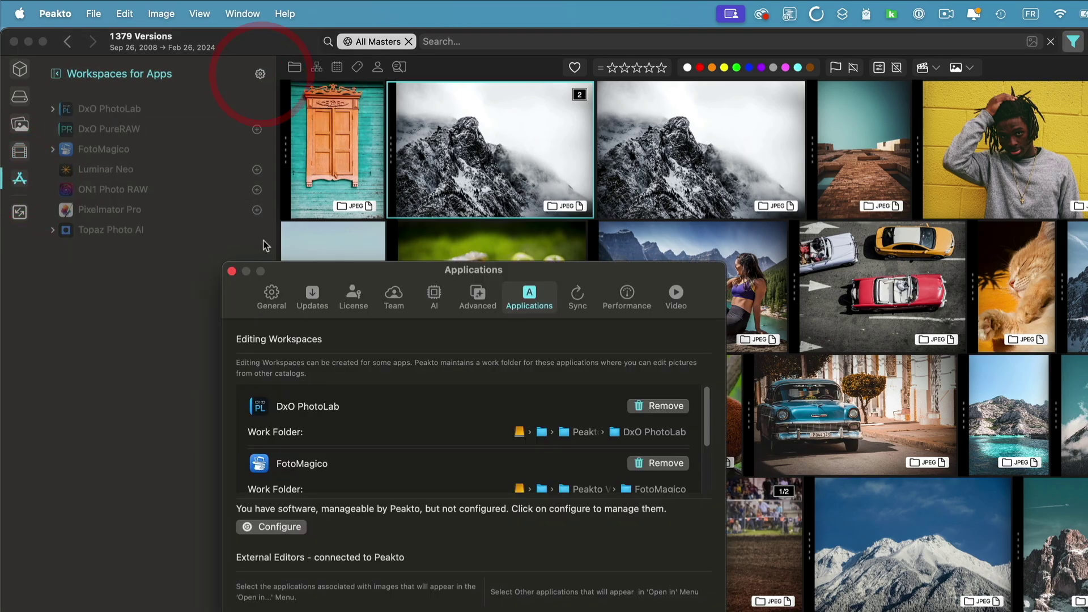
left_click_drag(344, 272, 427, 100)
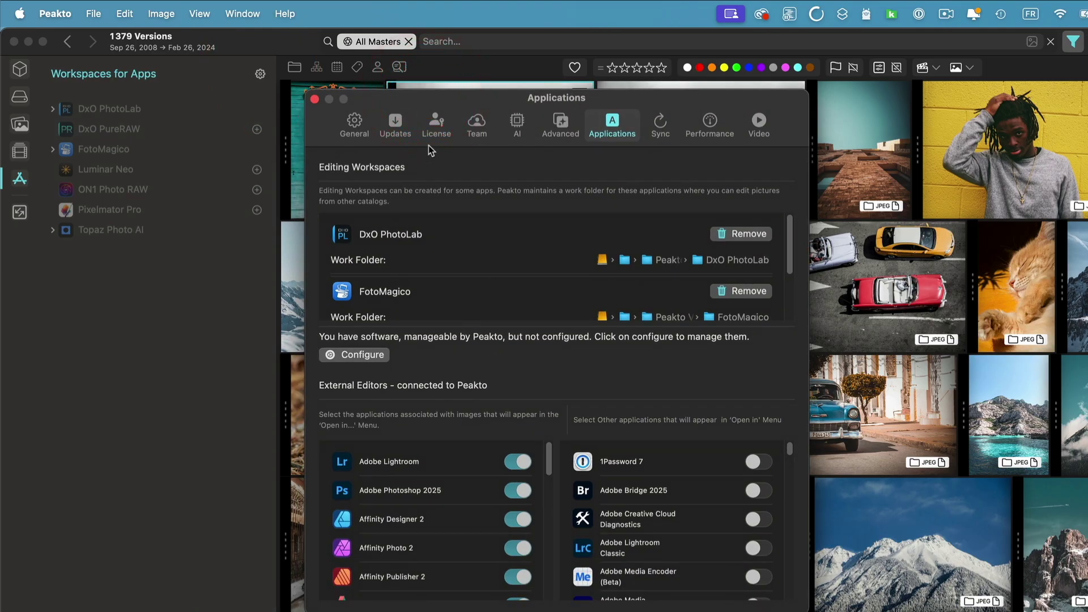
left_click(315, 100)
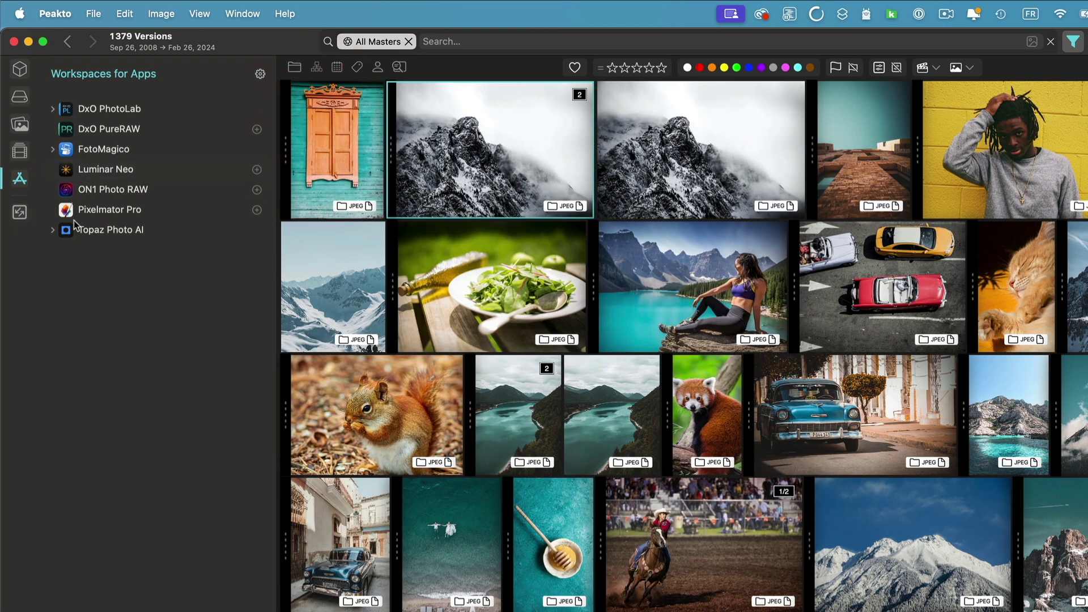
left_click(20, 213)
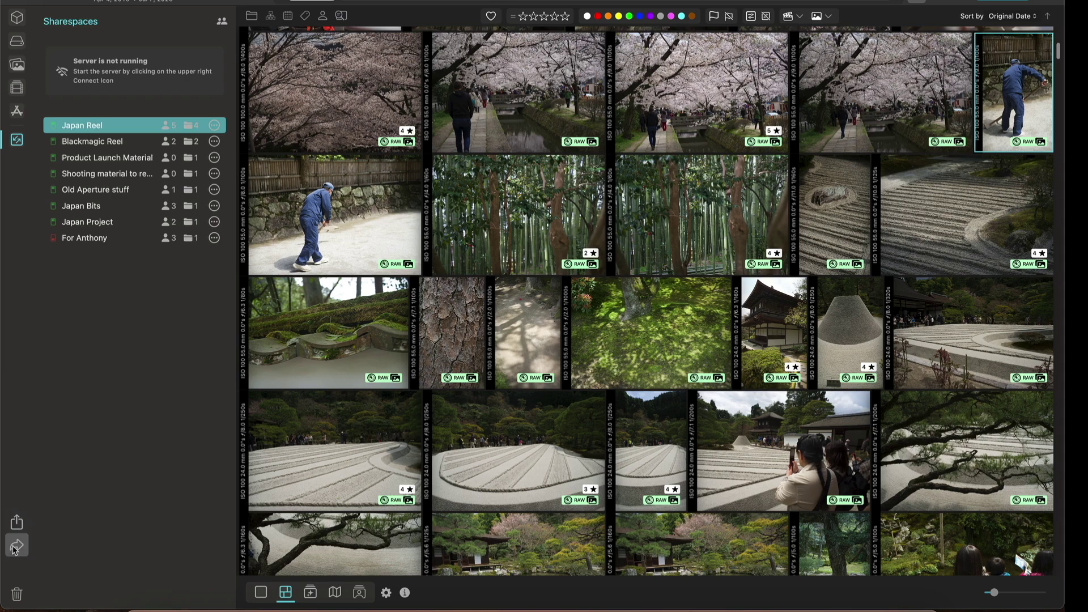
Look at the empty Trash, then return to Sources to show the Japan 2014 library's photos.
left_click(15, 593)
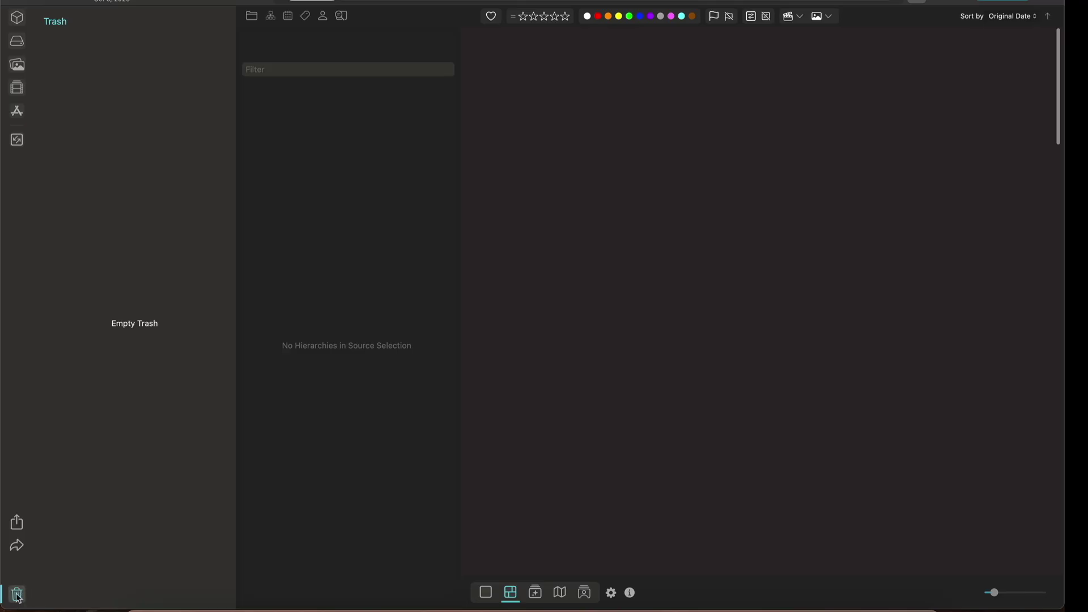
left_click(17, 18)
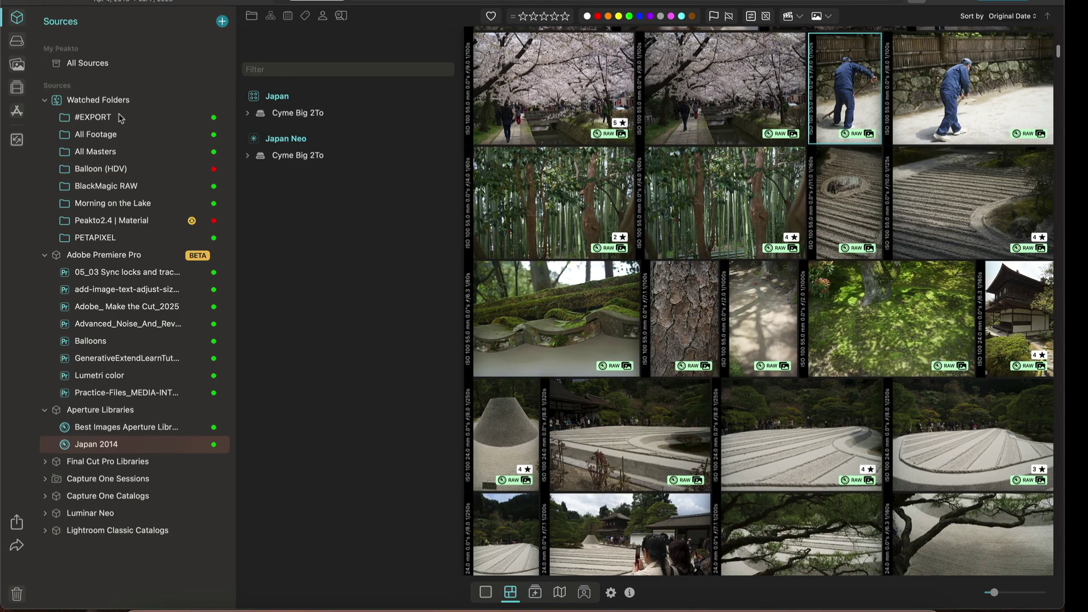
Hide the folder filter and preview the Japan photos by map, grid, content category and unnamed faces.
left_click(251, 15)
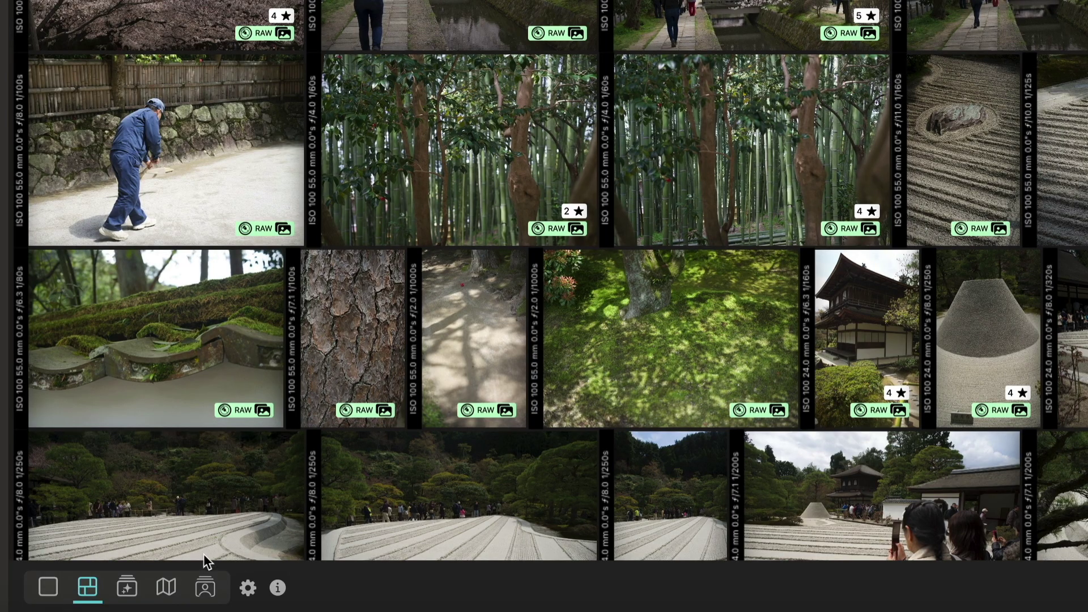
left_click(165, 591)
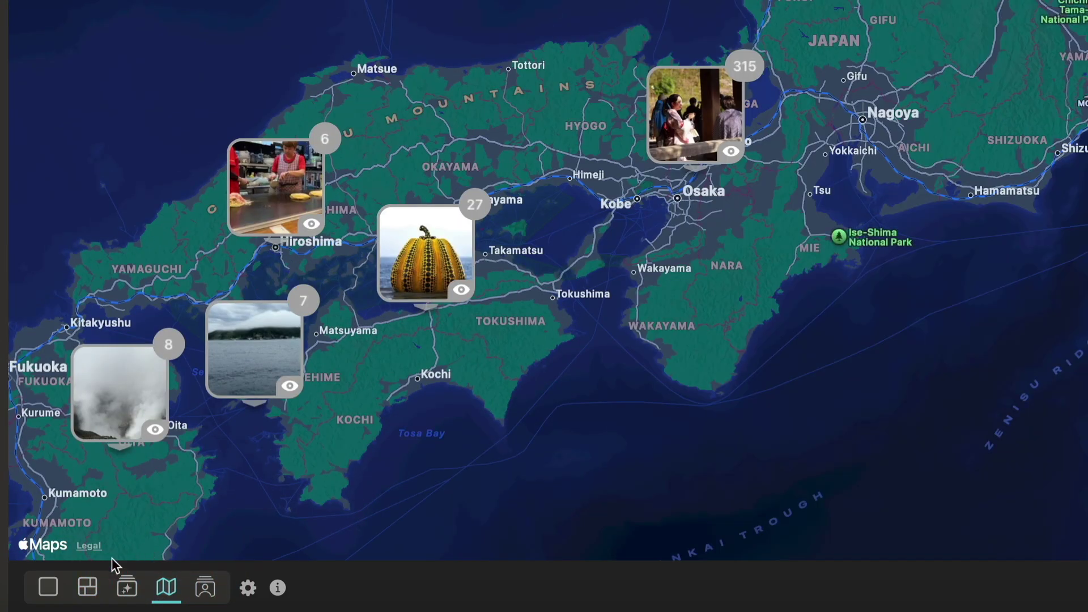
left_click(88, 588)
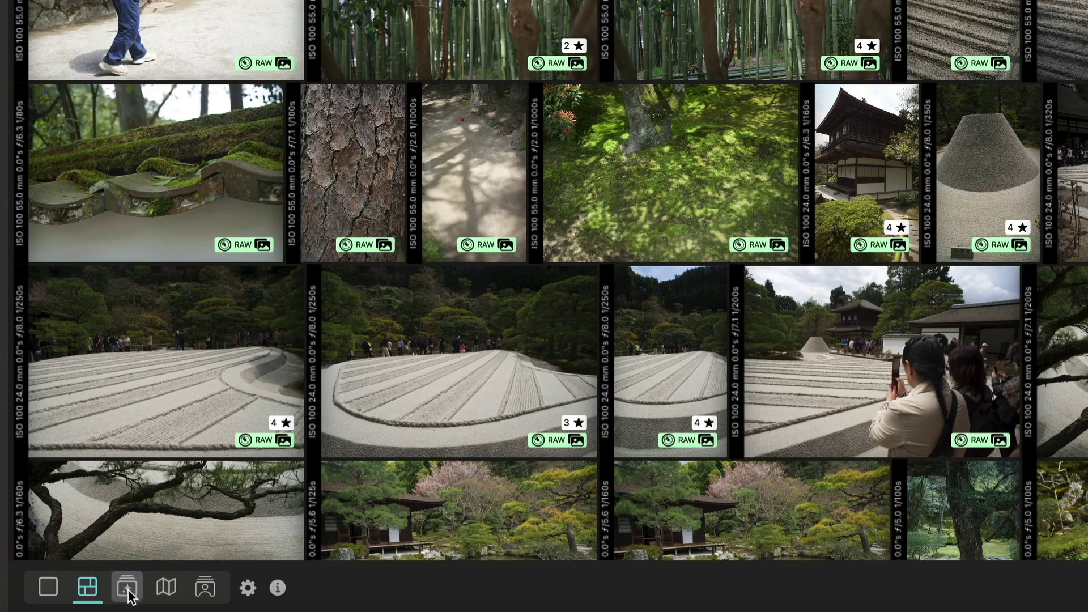
left_click(127, 588)
left_click(202, 589)
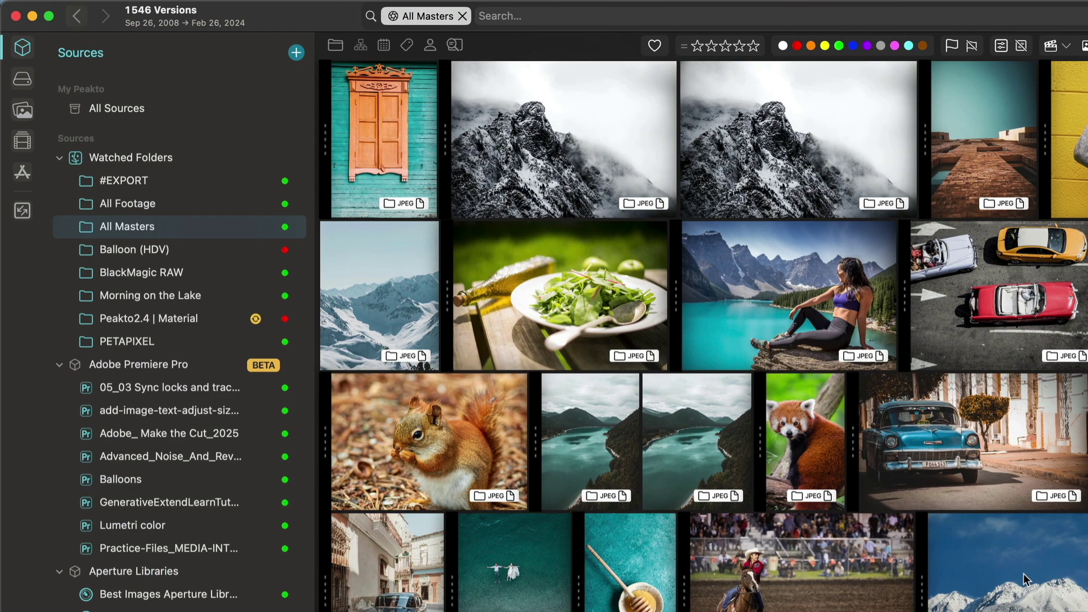
Drag the snowy mountain photo into Next Thing to review and the green car photo into another album.
left_click_drag(1023, 569, 148, 152)
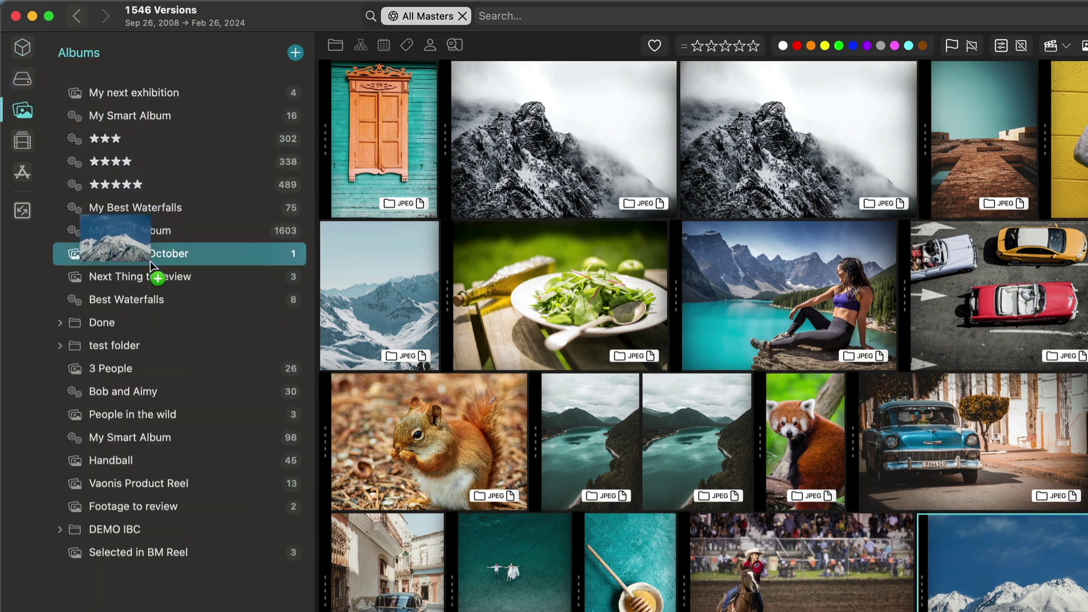
mouse_move(150, 263)
left_mouse_down()
mouse_move(153, 197)
mouse_move(138, 277)
left_mouse_up()
scroll(388, 388, "down", 8)
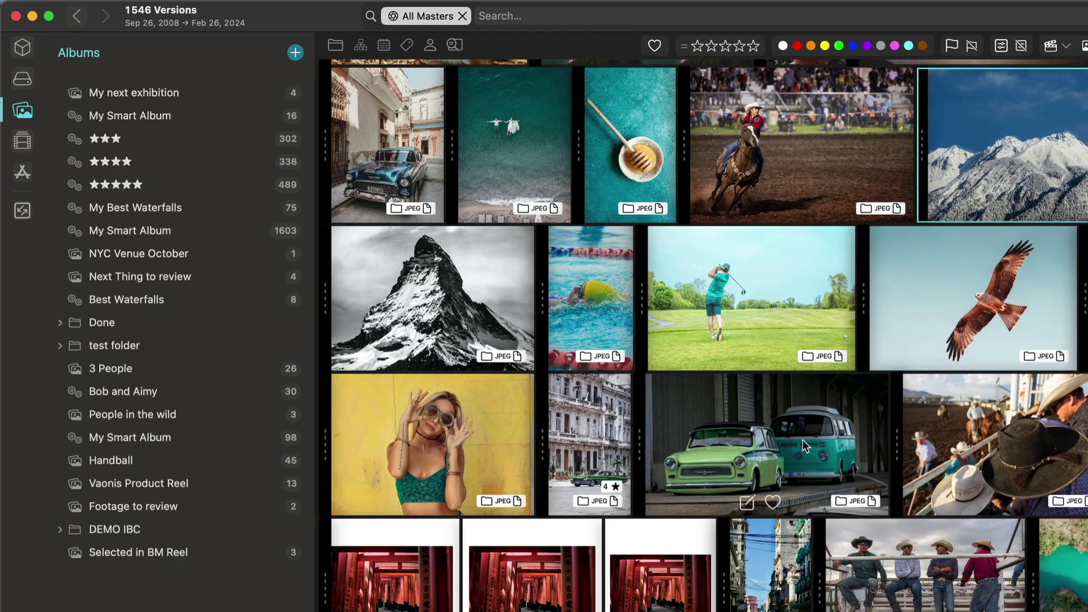
left_click_drag(794, 450, 209, 435)
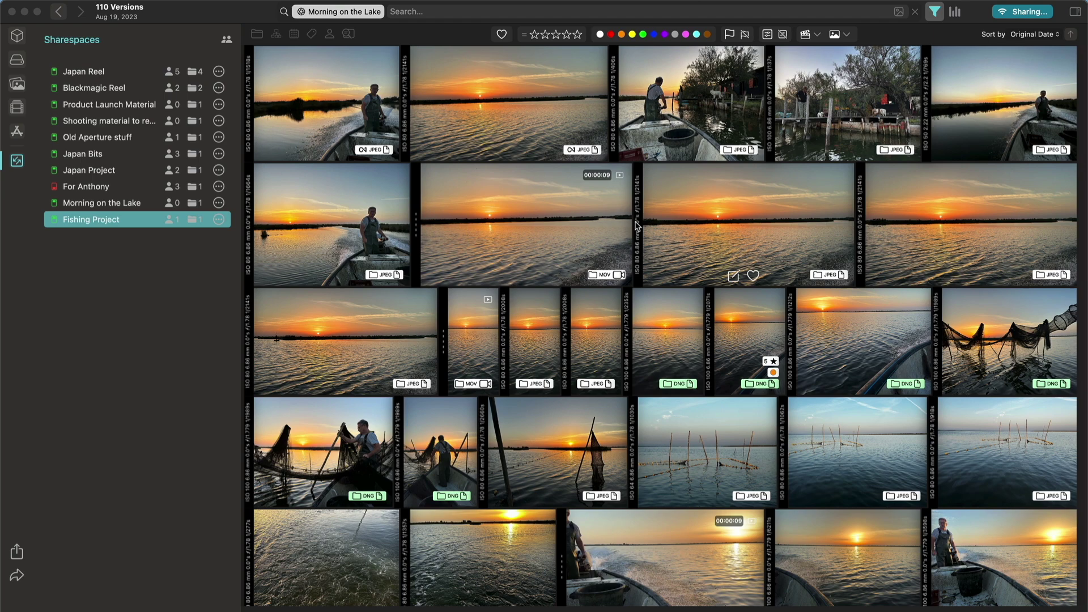
Check the Morning on the Lake source's actions menu, then switch to the Sharespaces list.
left_click(17, 35)
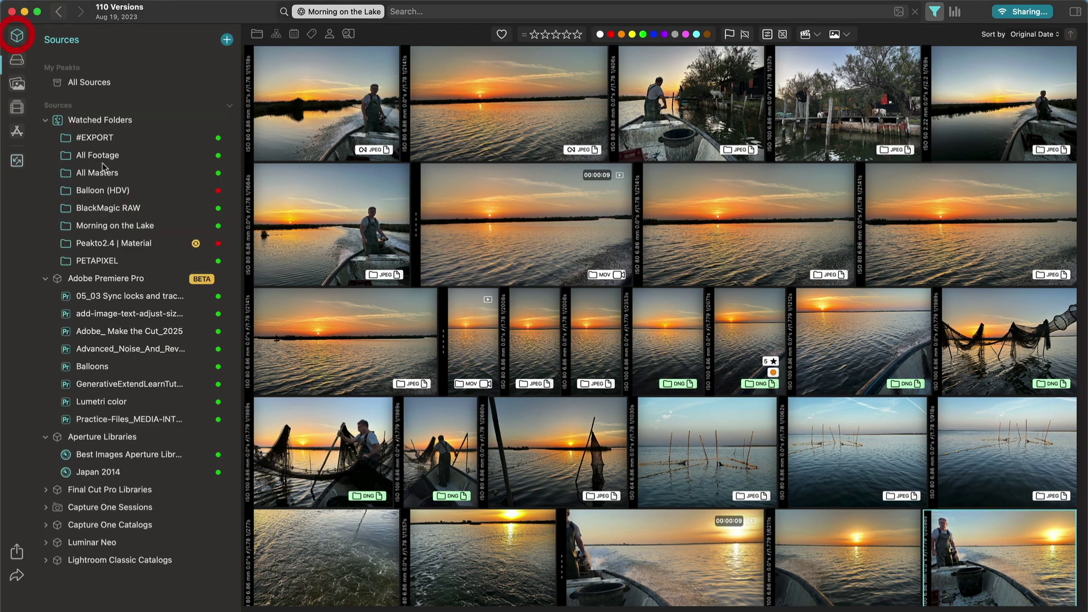
left_click(113, 229)
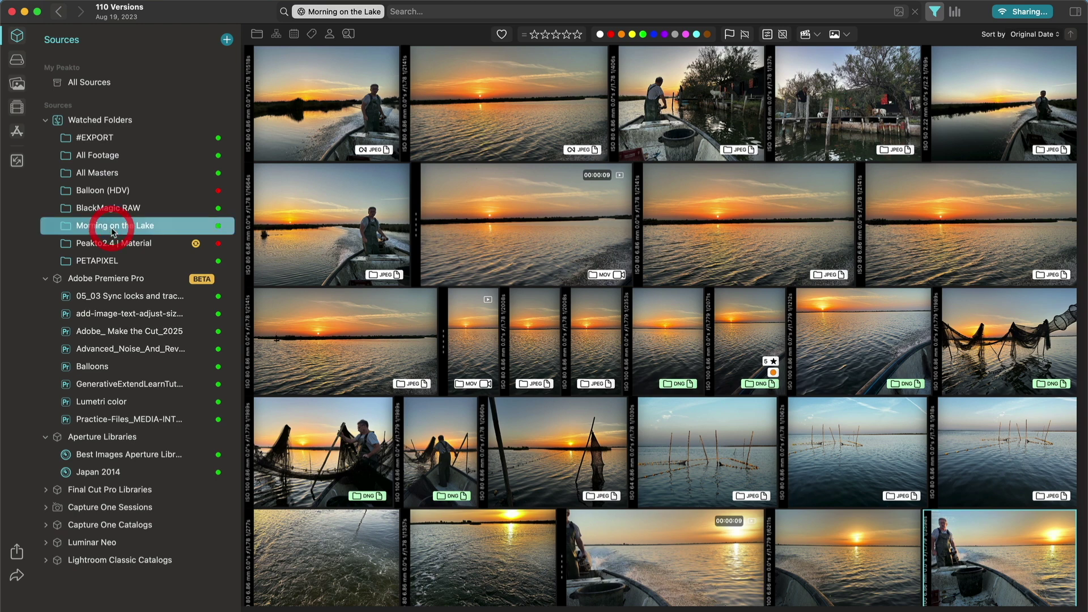
right_click(112, 229)
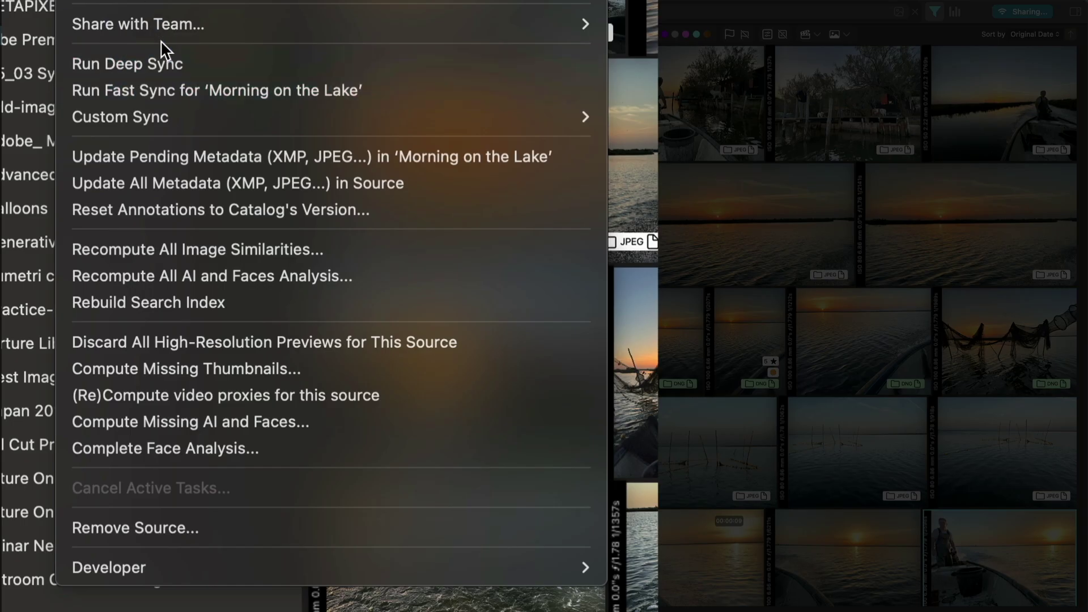
mouse_move(164, 26)
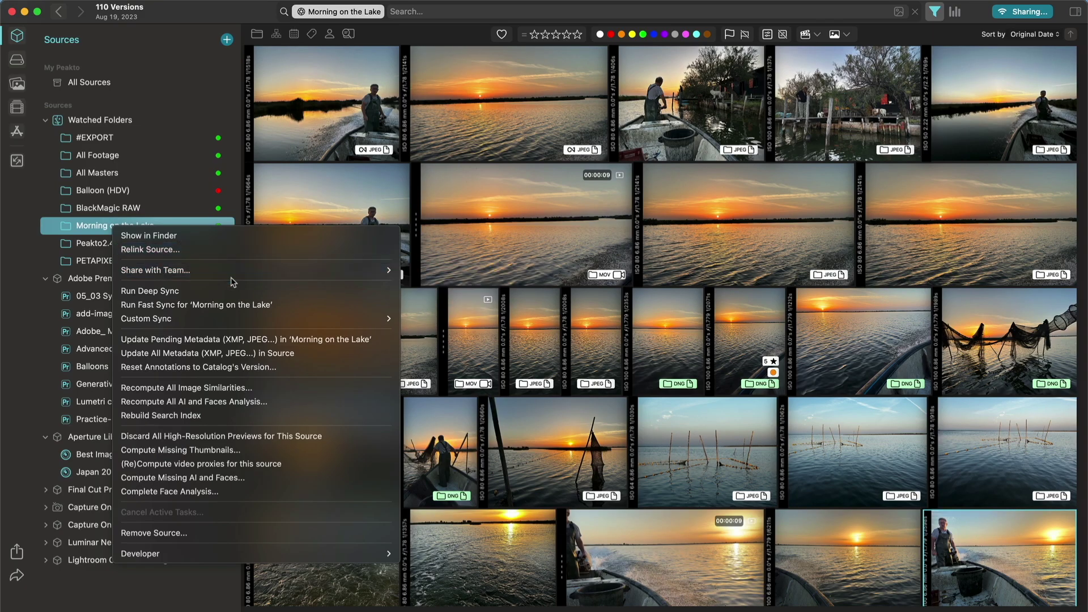
left_click(176, 23)
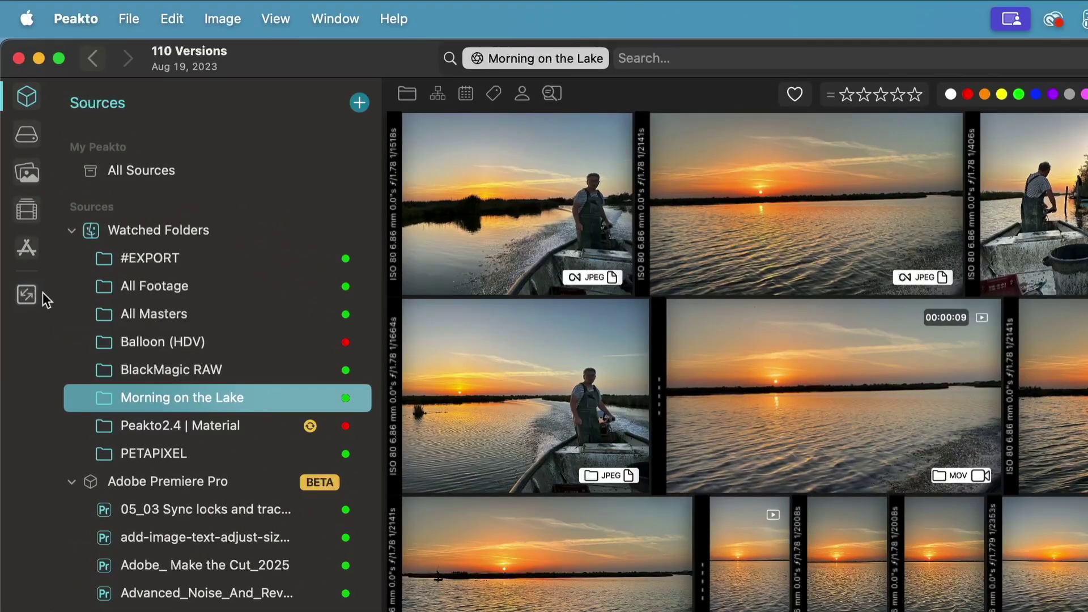
left_click(25, 295)
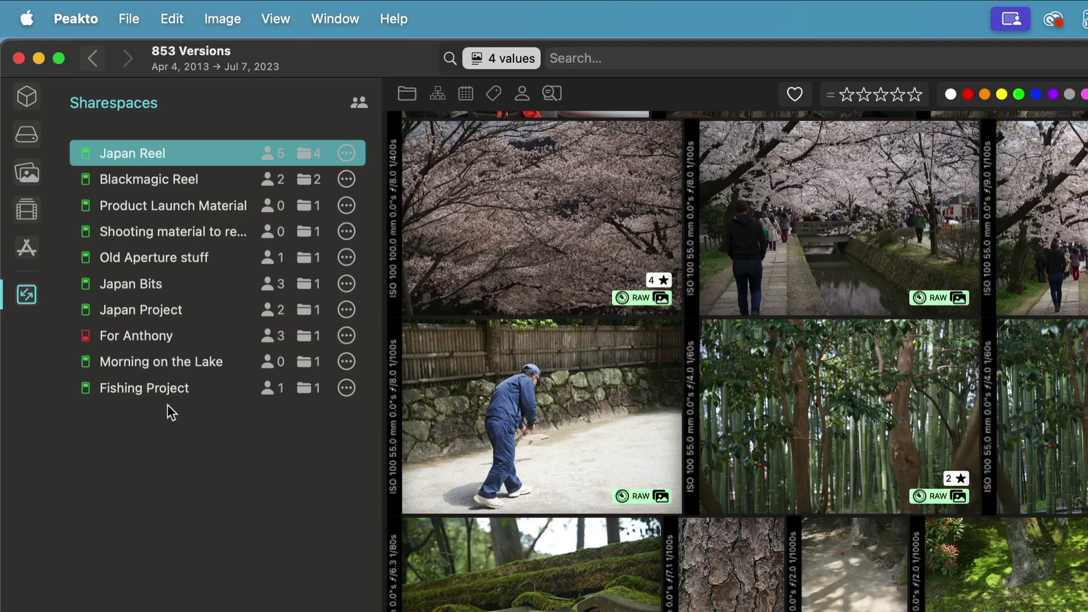
In Fishing Project's Edit settings, add another team member as a collaborator allowed to download.
left_click(139, 388)
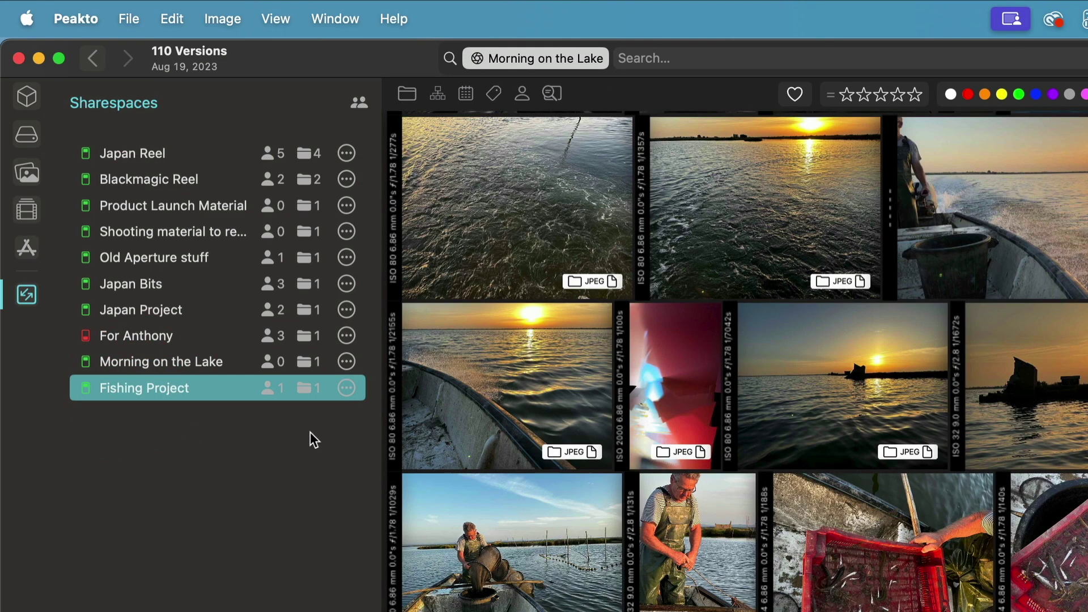
left_click(346, 388)
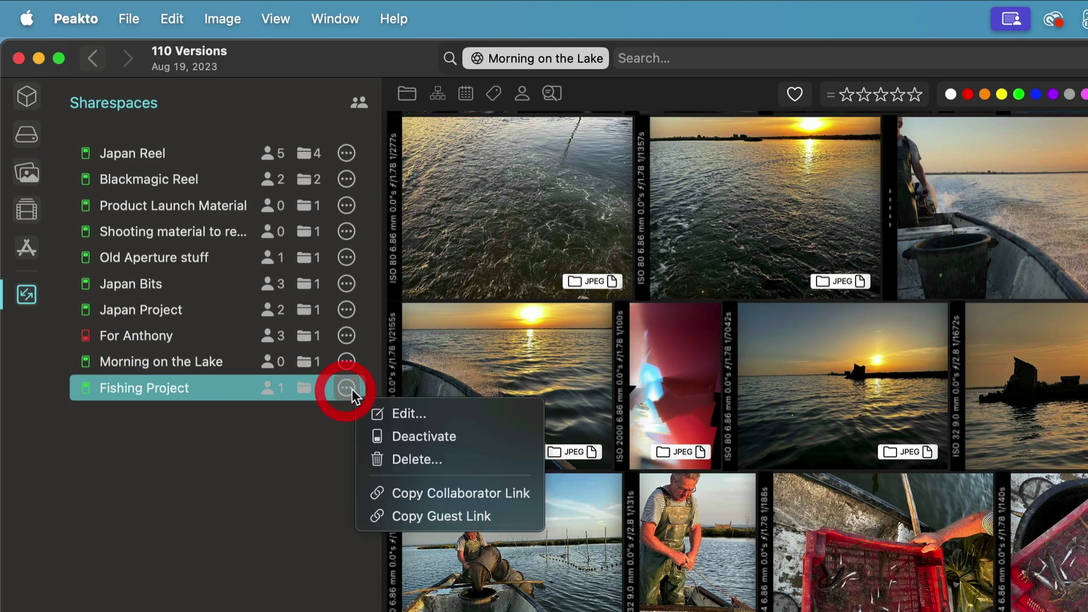
left_click(432, 415)
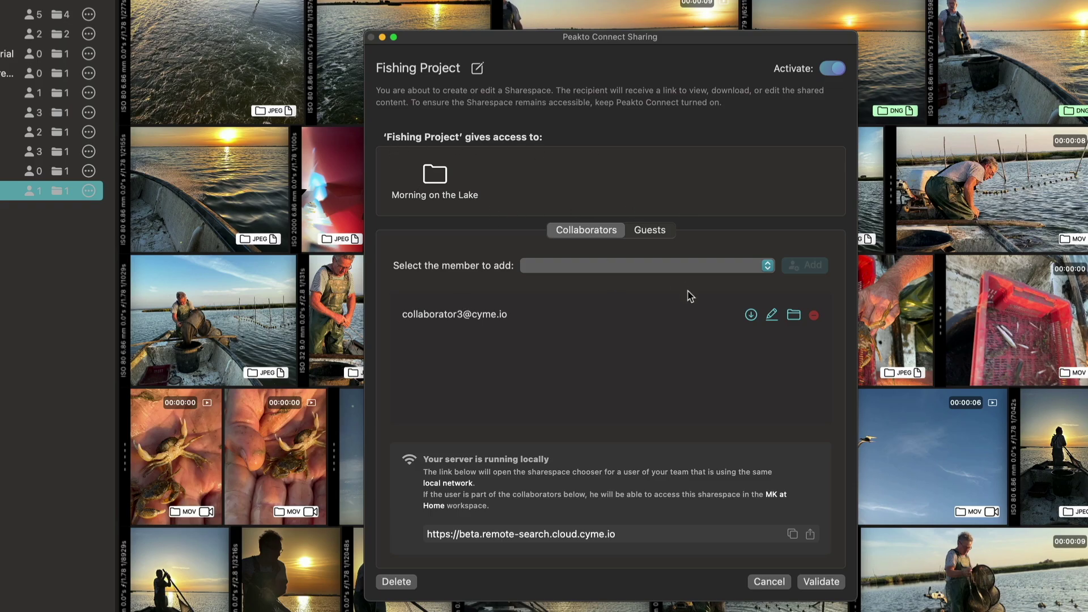
left_click(569, 269)
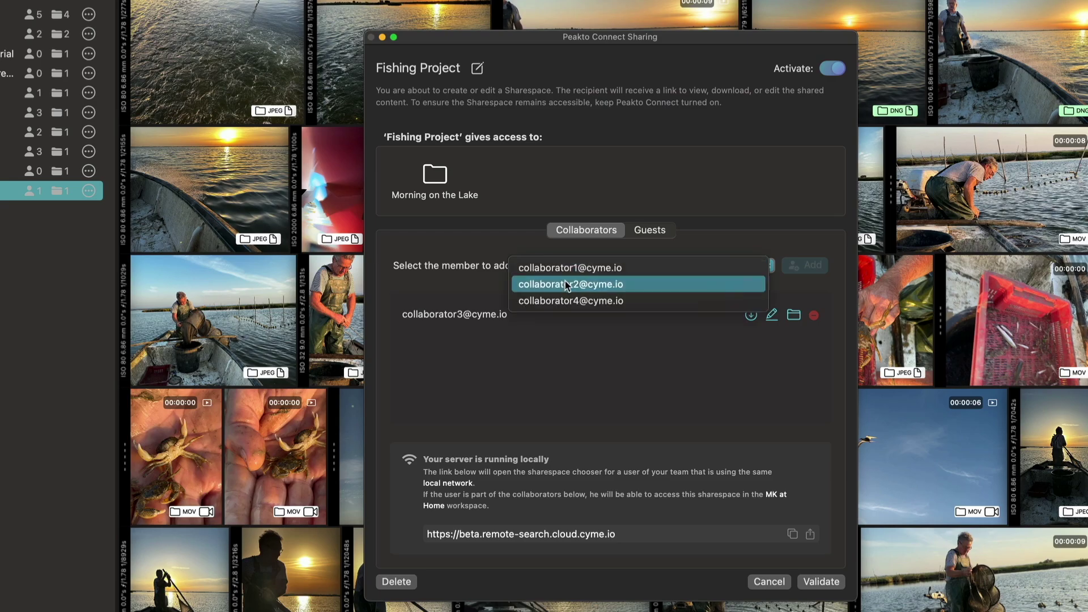
left_click(569, 284)
left_click(805, 264)
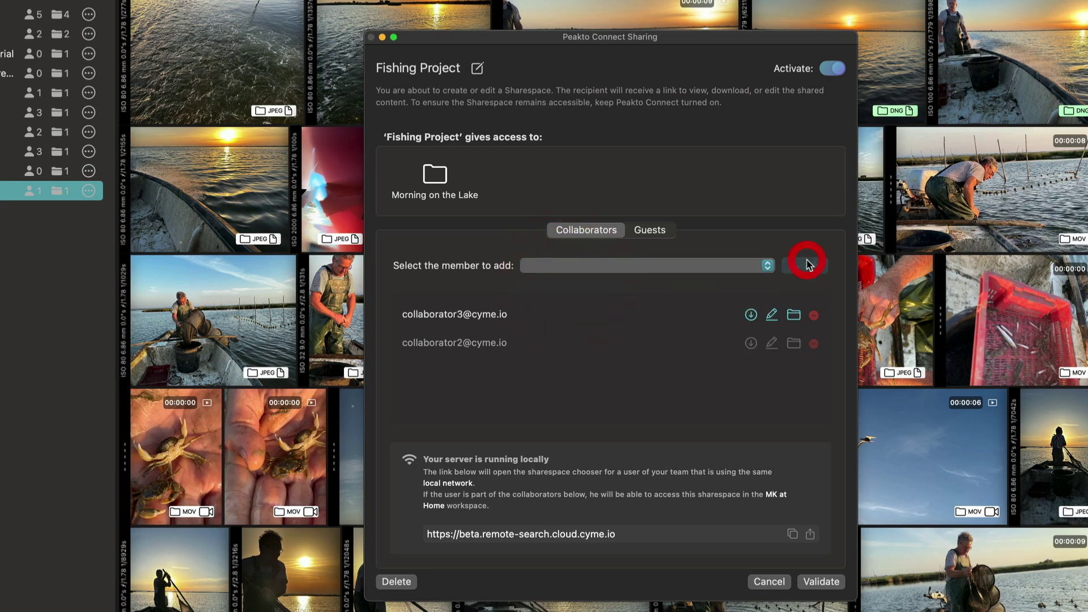
left_click(751, 343)
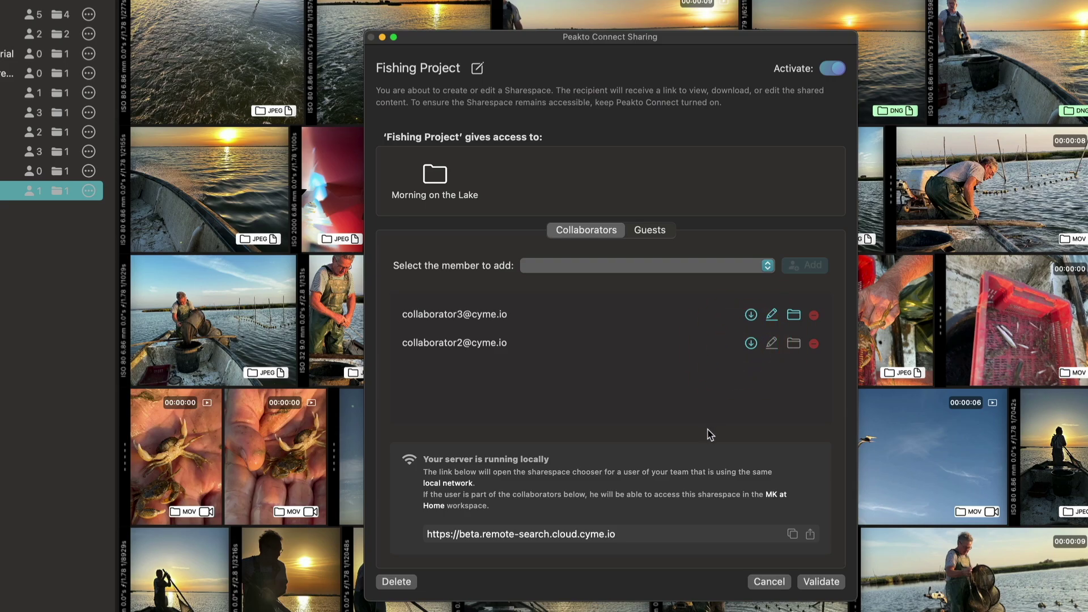
left_click(650, 231)
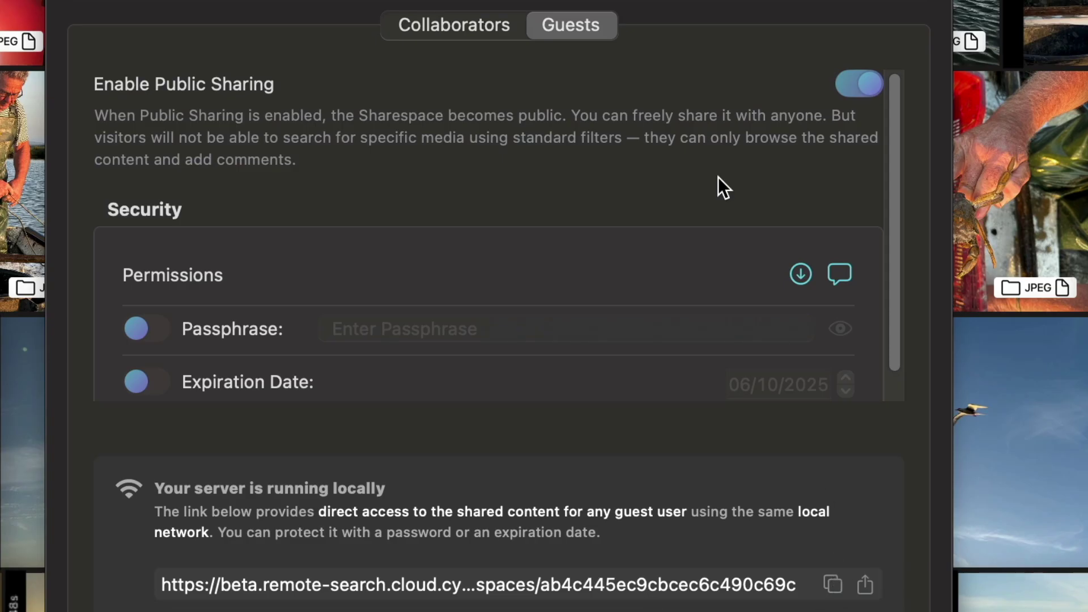
left_click(443, 28)
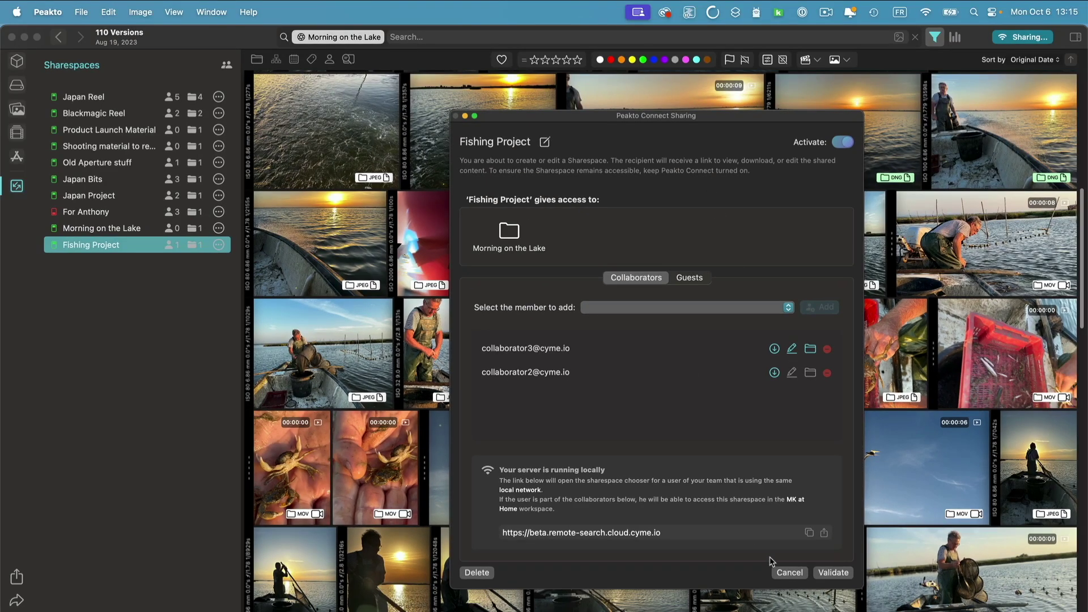
left_click(790, 573)
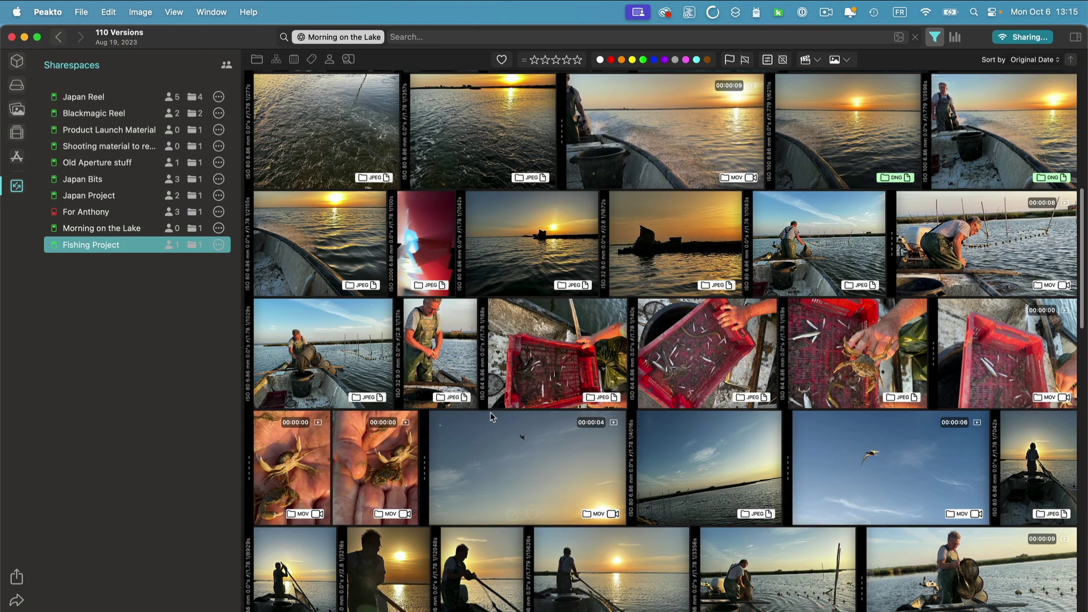
Browse the Morning on the Lake, For Anthony, Japan Project, Japan Bits and Japan Reel sharespaces.
left_click(91, 231)
left_click(82, 211)
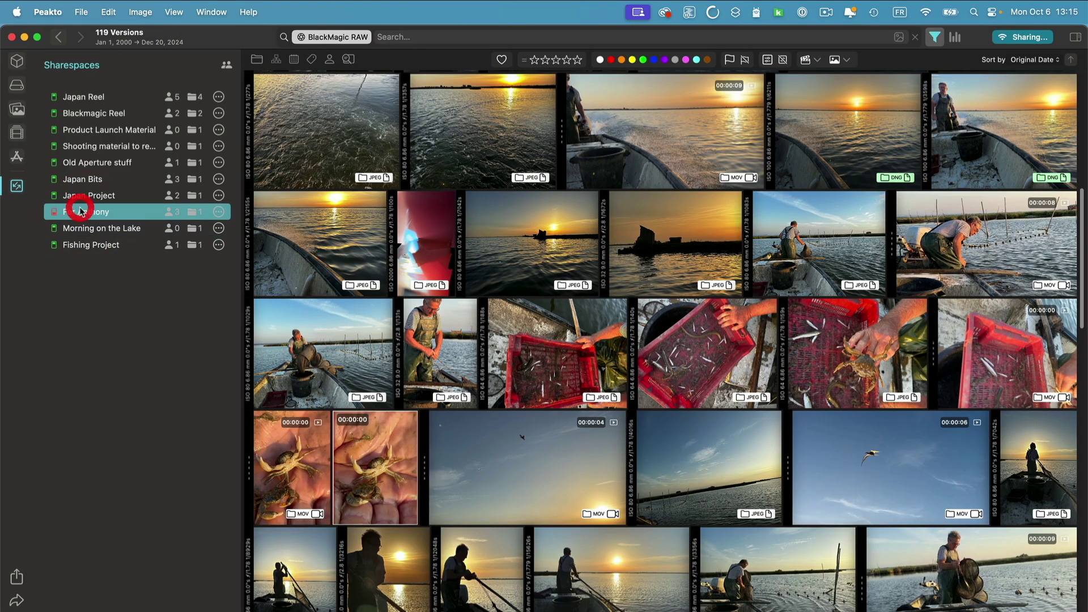
left_click(79, 195)
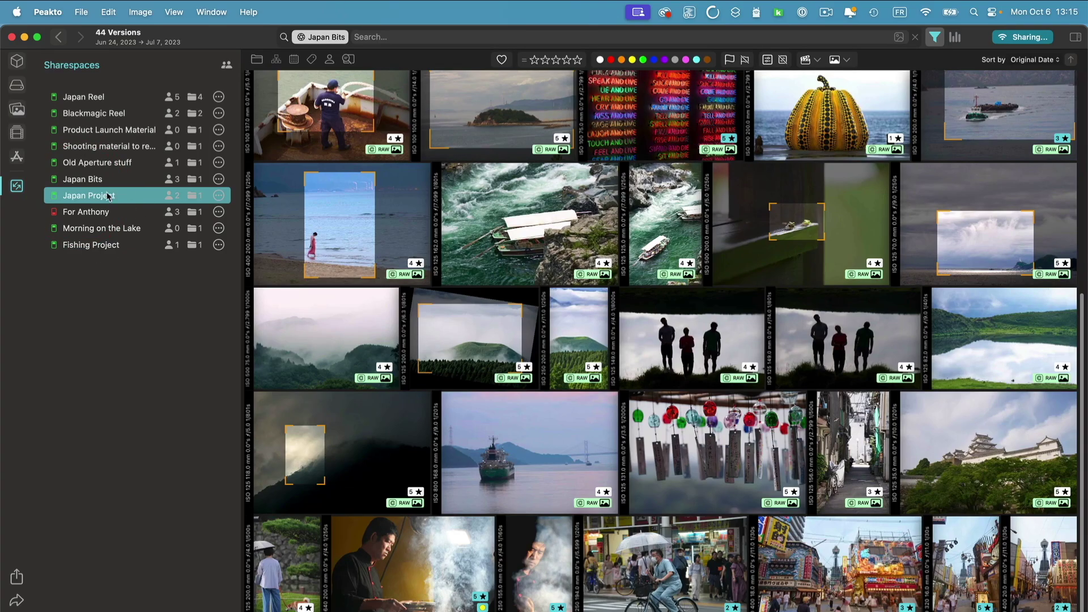
left_click(94, 180)
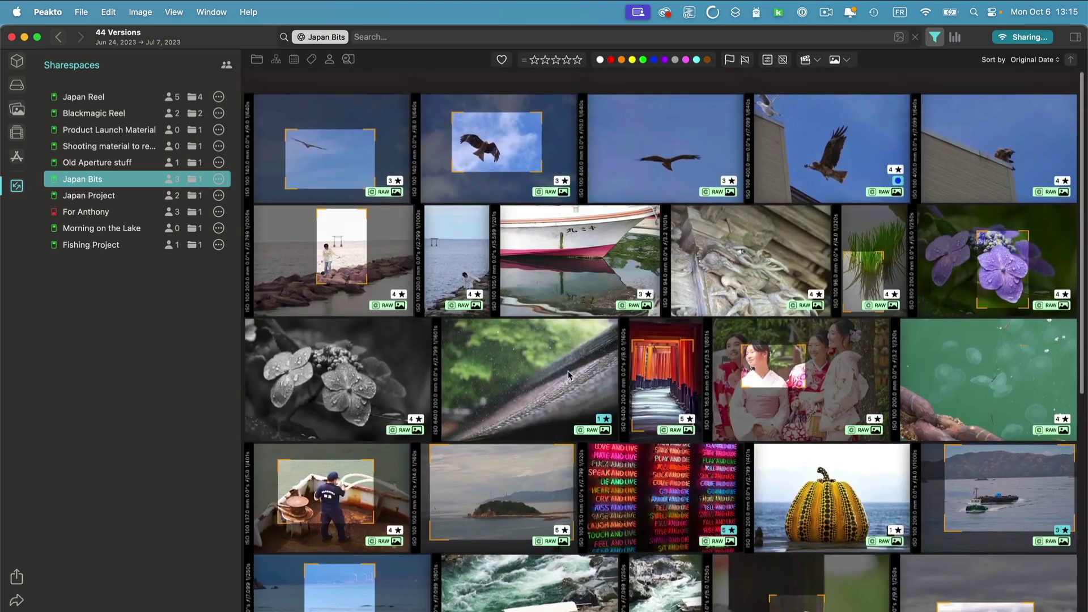
scroll(567, 370, "down", 3)
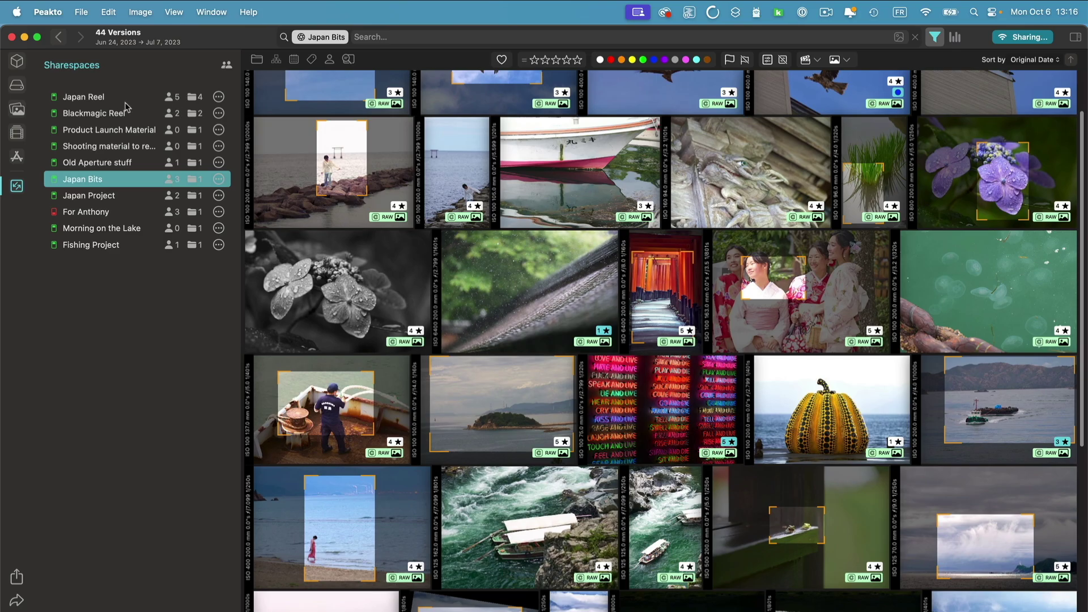
left_click(104, 98)
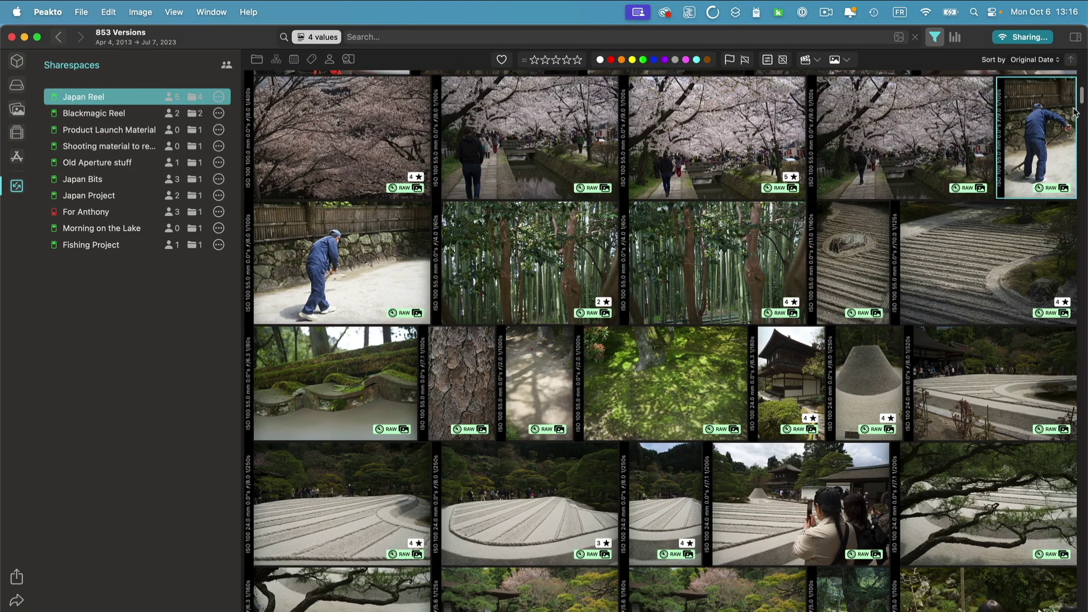
scroll(1083, 98, "down", 5)
Return to Fishing Project and copy its collaborator link.
left_click(193, 245)
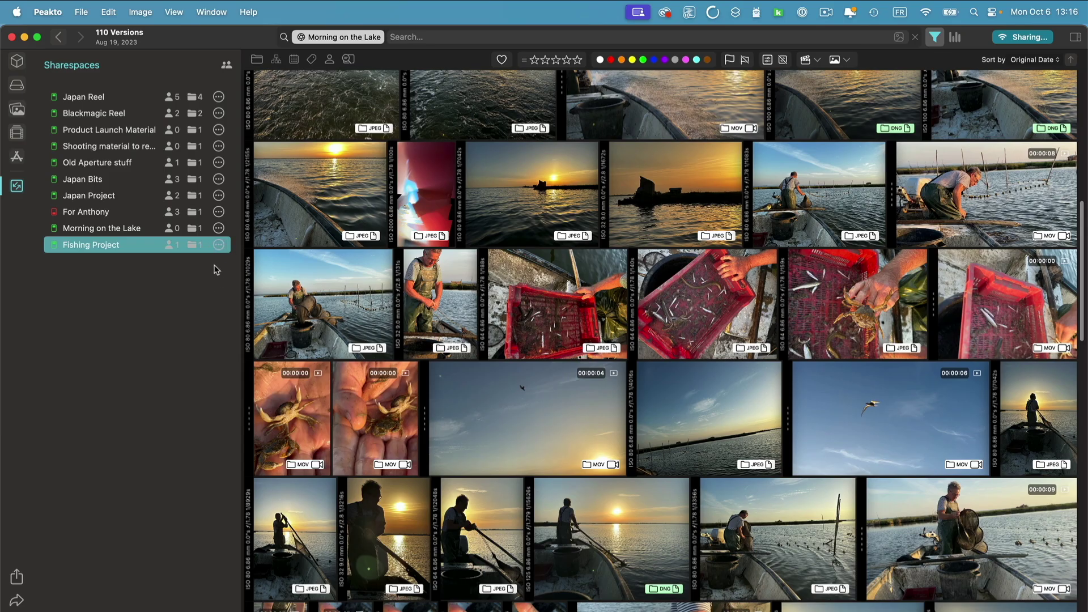
left_click(219, 245)
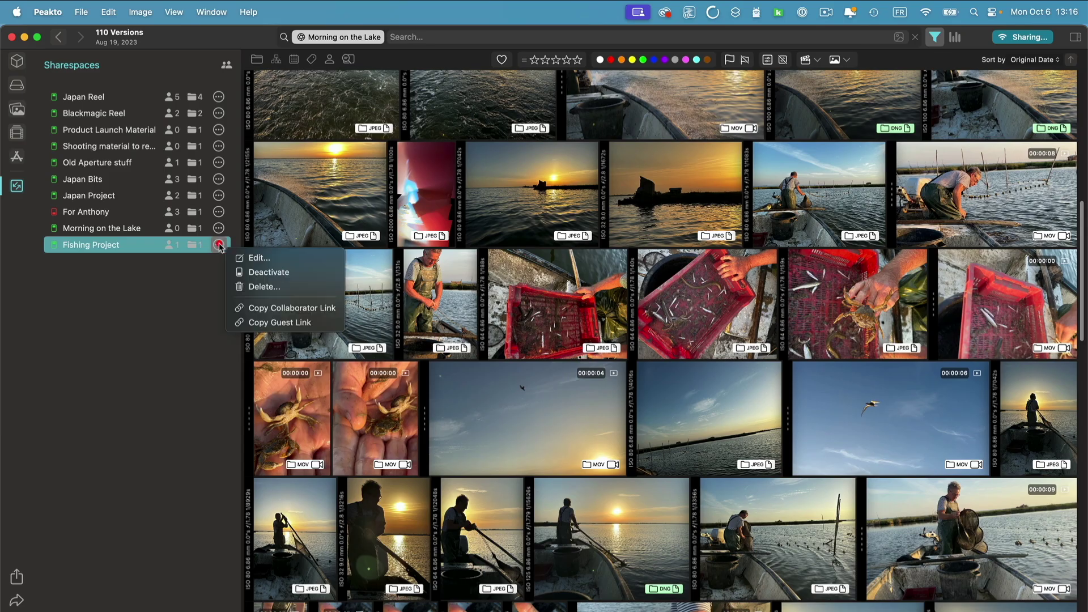
left_click(253, 311)
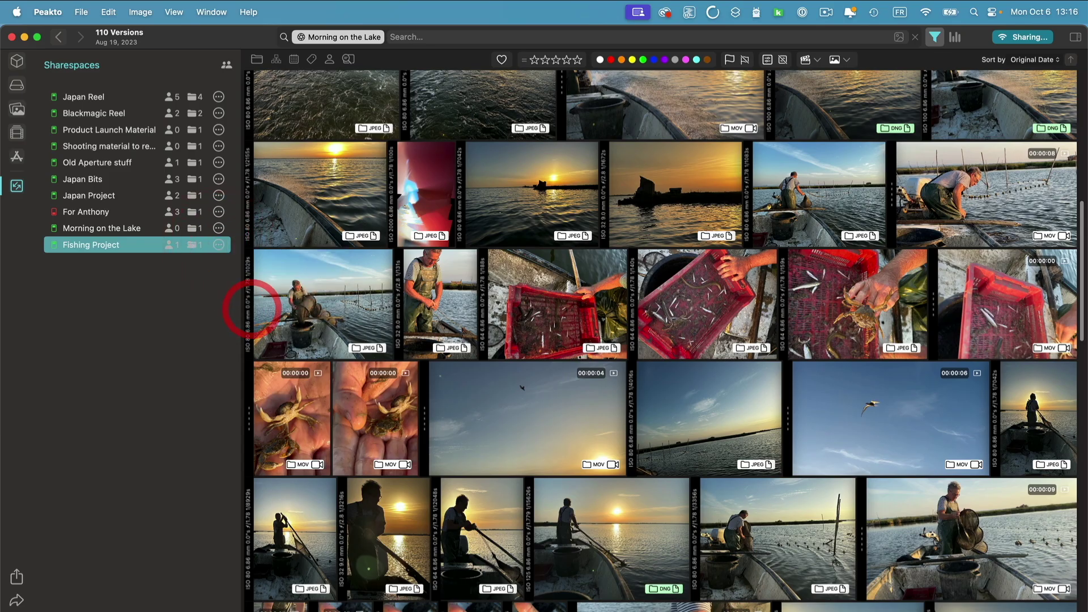
Load the copied collaborator link in a new Chrome tab and open the Fishing Project sharespace card.
key("super+Tab")
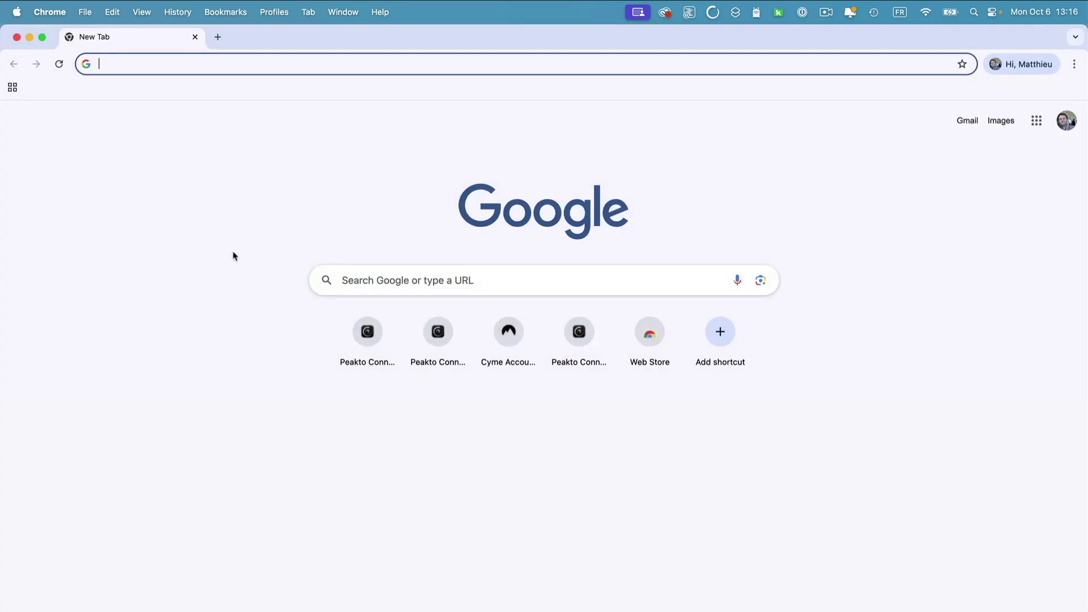
key("super+v")
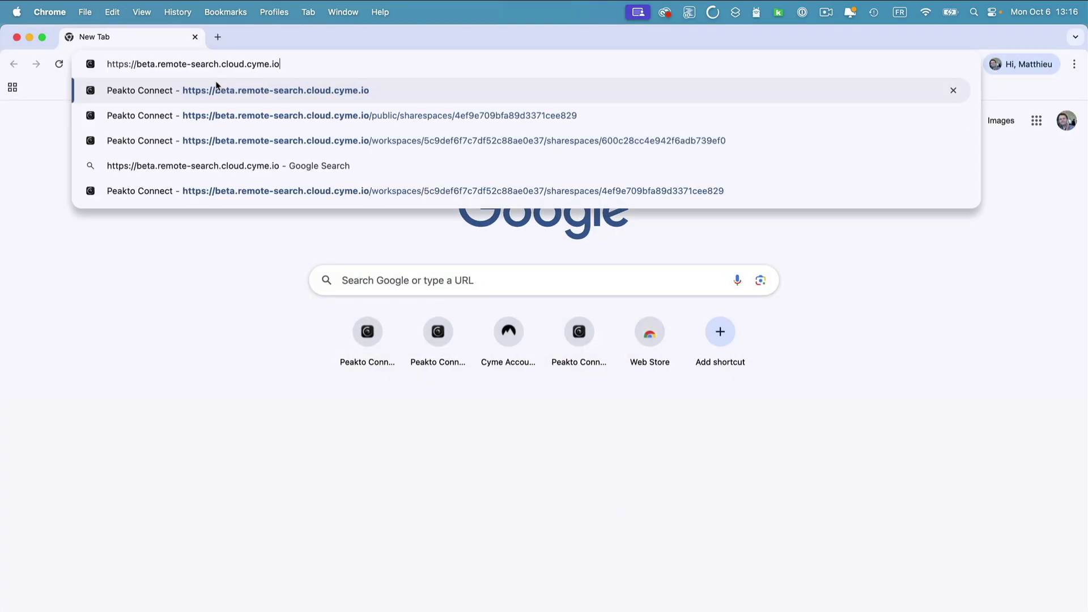
key("Return")
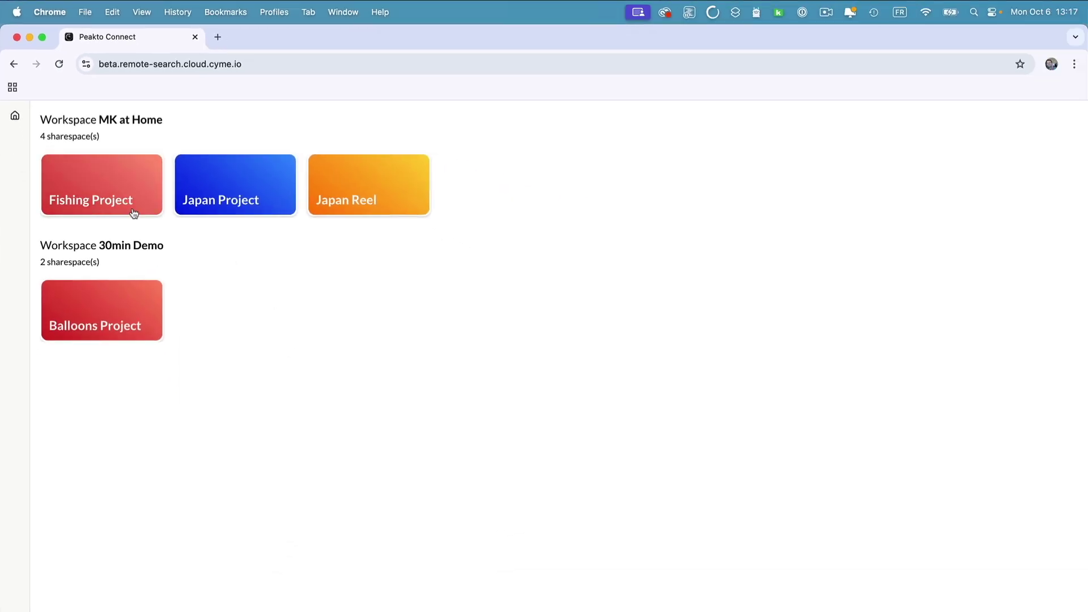
left_click(106, 186)
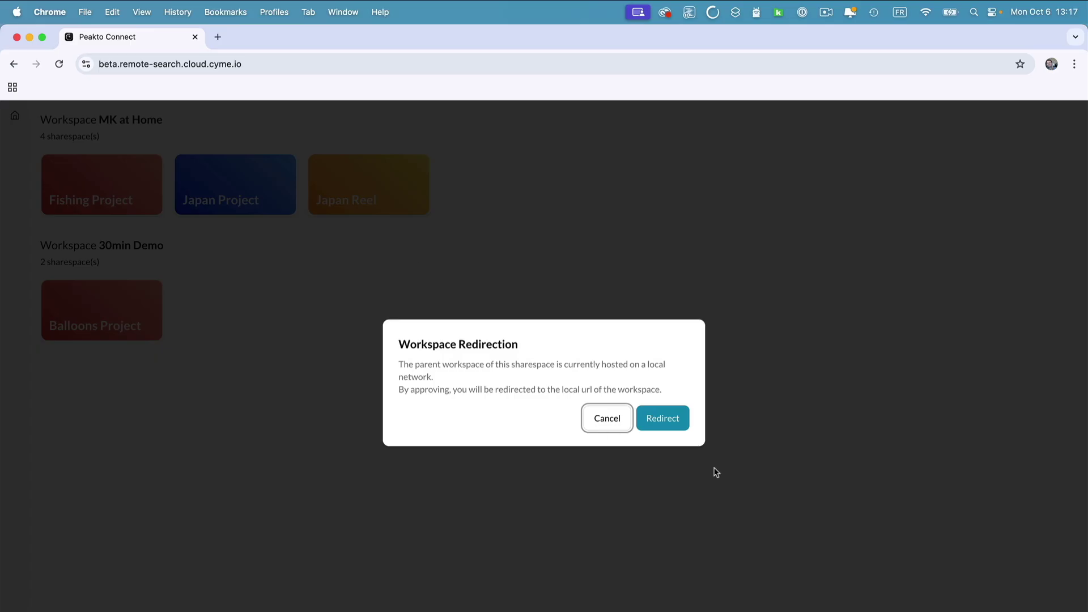
Approve the redirect to the local workspace and highlight the server's local network address in the URL.
left_click(667, 419)
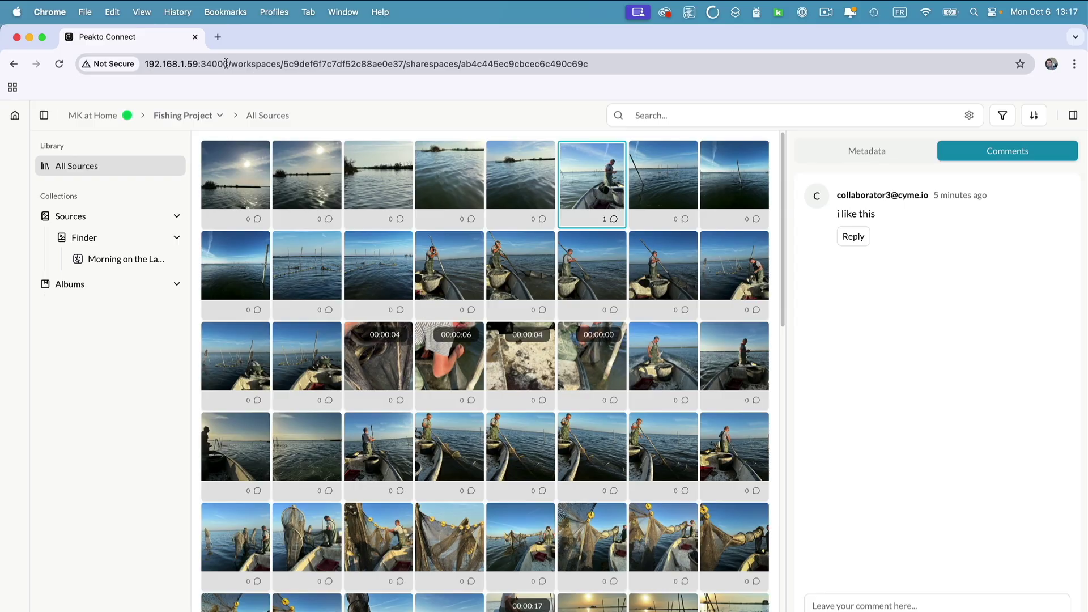
left_click_drag(227, 63, 139, 63)
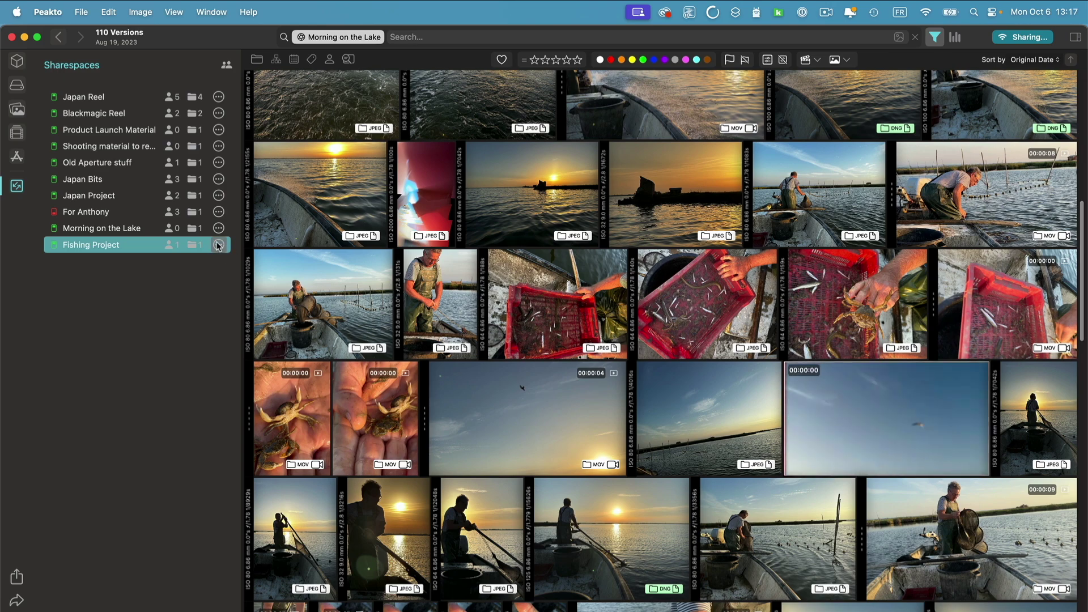
Check Fishing Project's sharing settings and its local-only Peakto Connect status, then return to Chrome.
left_click(218, 245)
left_click(237, 253)
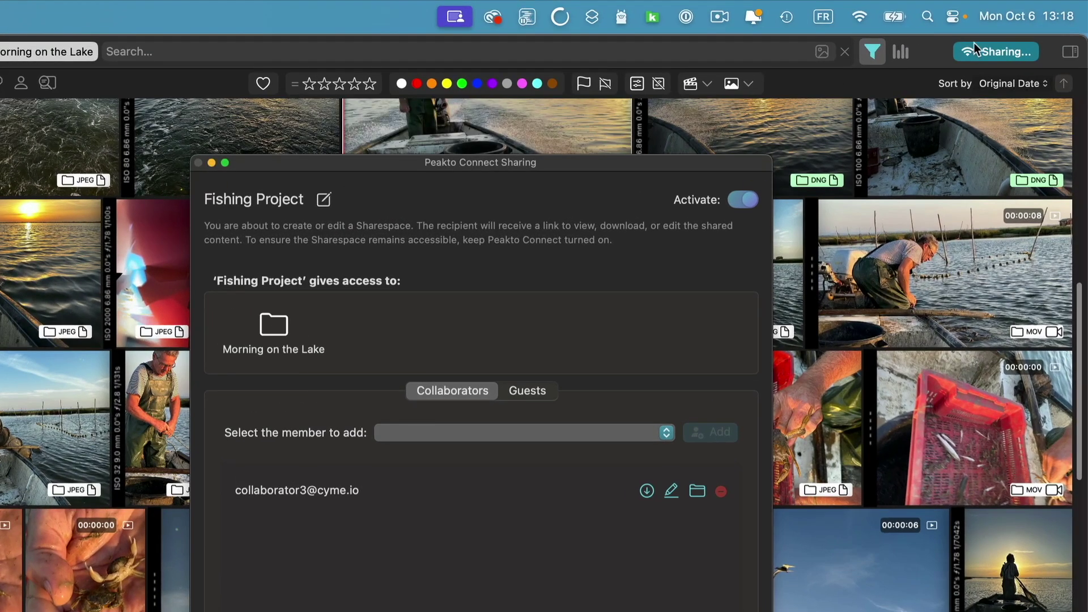
left_click(1023, 36)
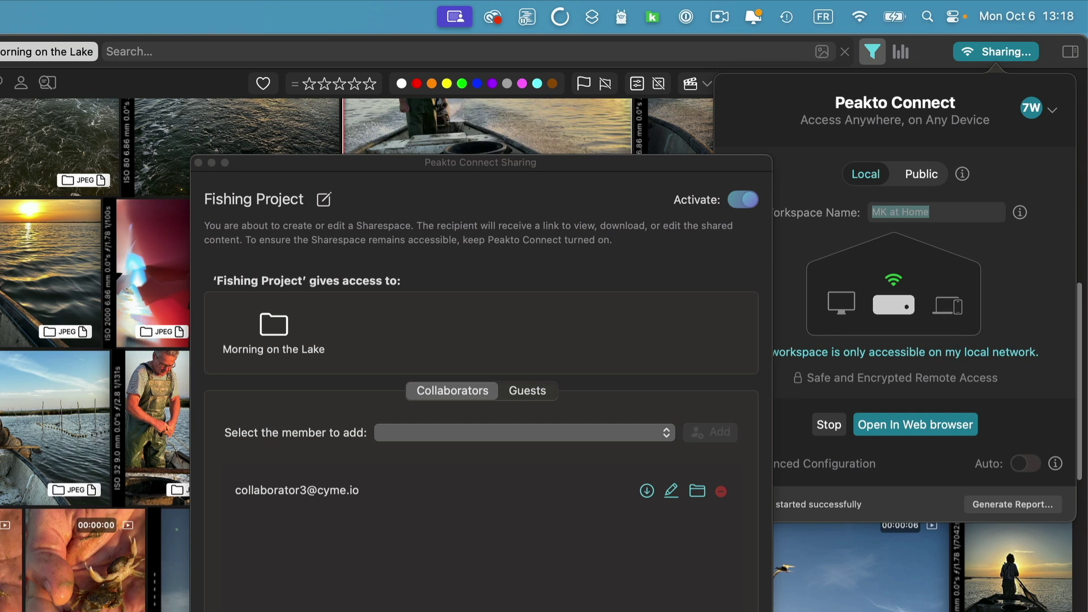
key("Escape")
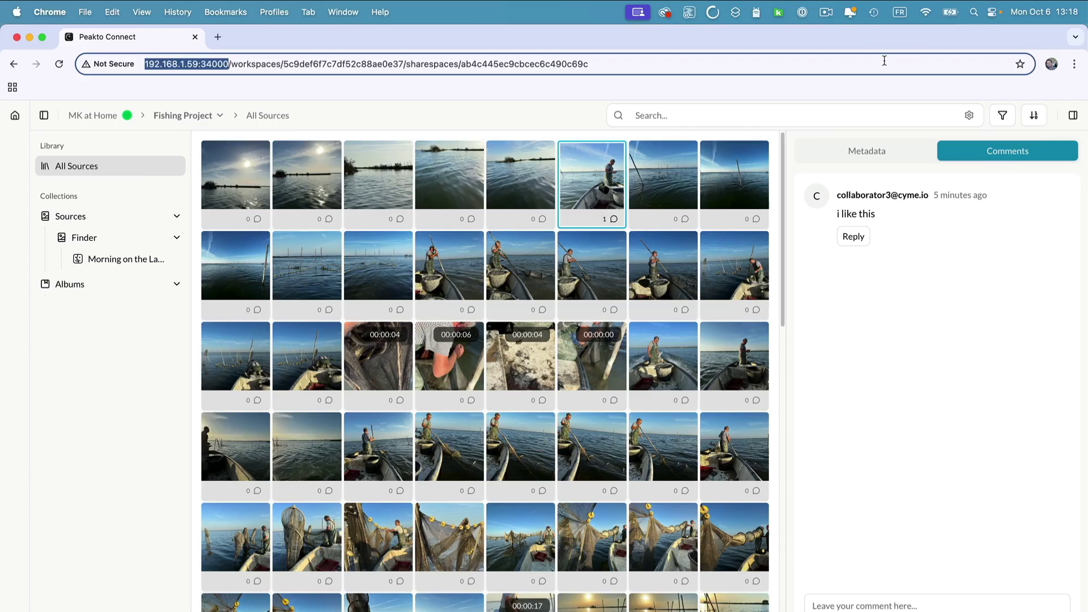
Compare the fisherman-in-boat photo's Metadata and Comments panels, then go back to the sharespace list.
left_click(867, 151)
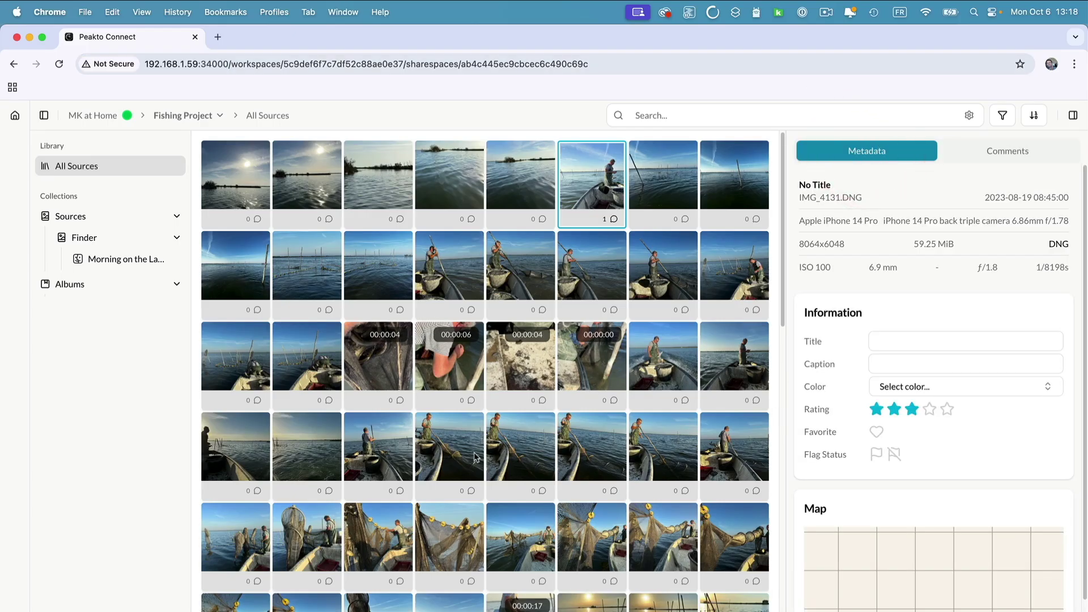
left_click(649, 115)
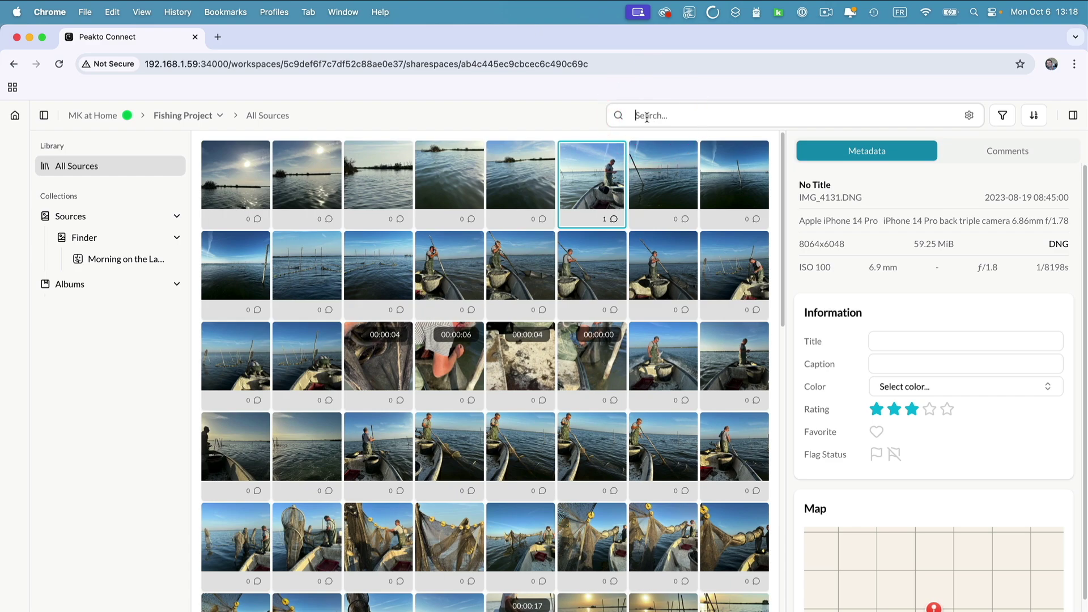
left_click(1023, 154)
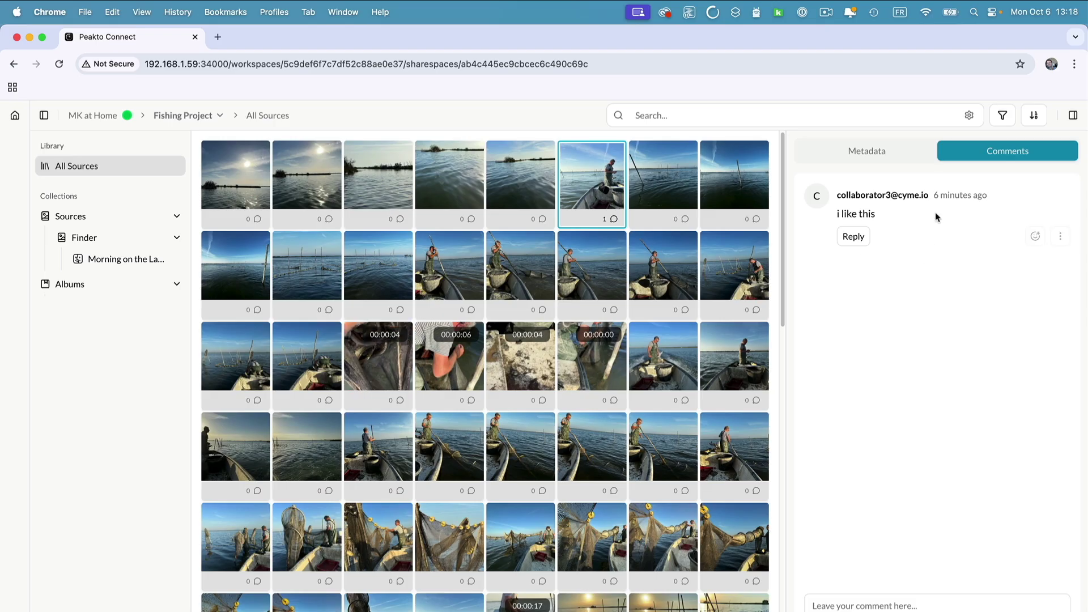
left_click(881, 157)
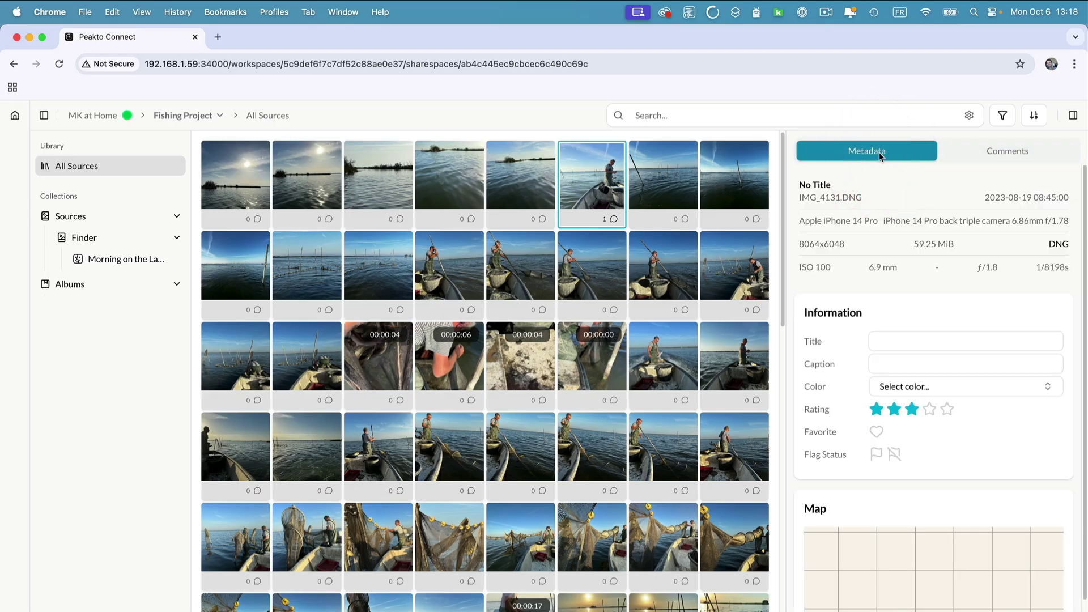
left_click(15, 115)
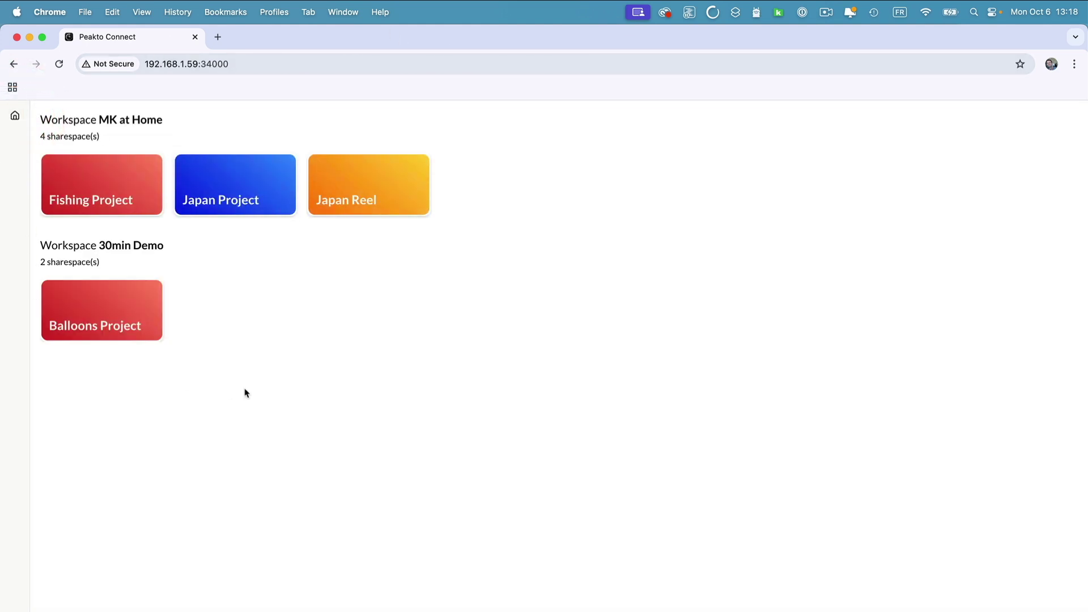
Open Japan Reel, search it for 'food' to show ten clips, and clear the selection.
left_click(358, 204)
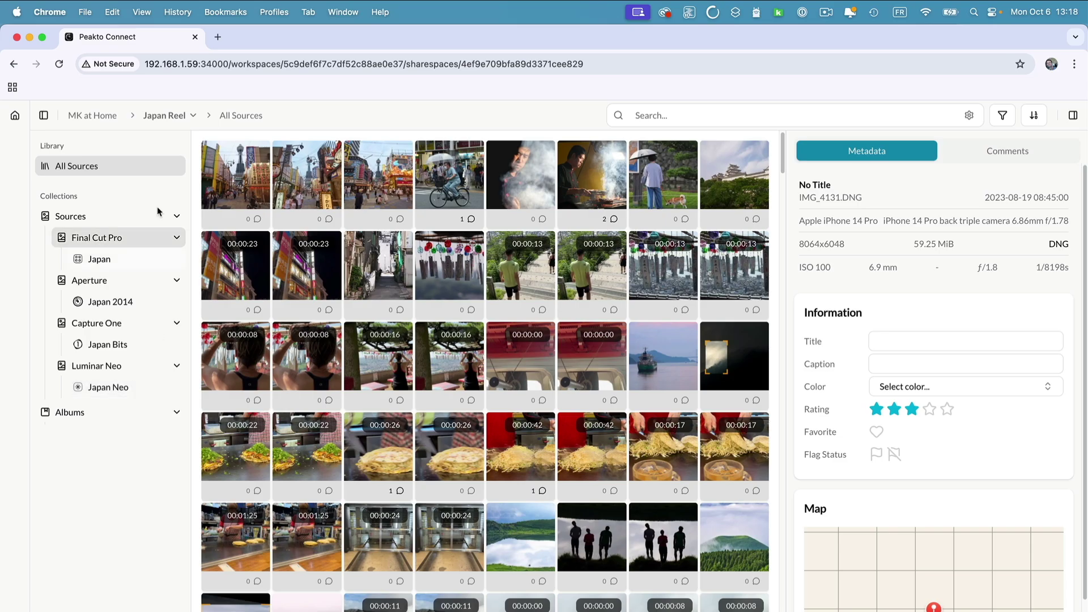
left_click(685, 115)
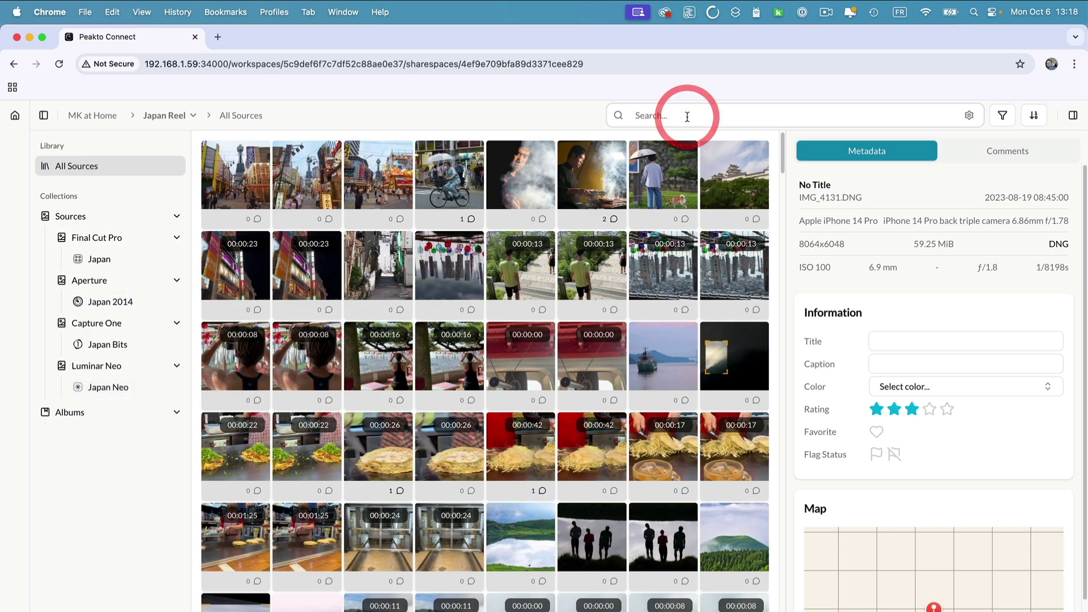
type("g")
type("ood")
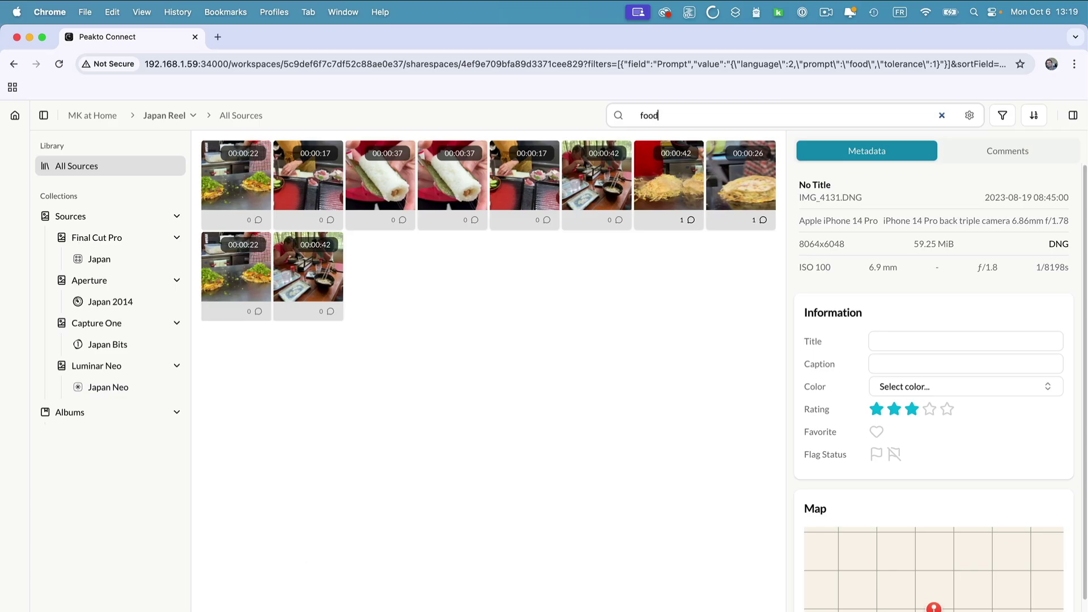
left_click(454, 397)
Look at the Manage Cell Fields menu, then read the 'love this' comment on the 00:00:26 food clip.
right_click(113, 331)
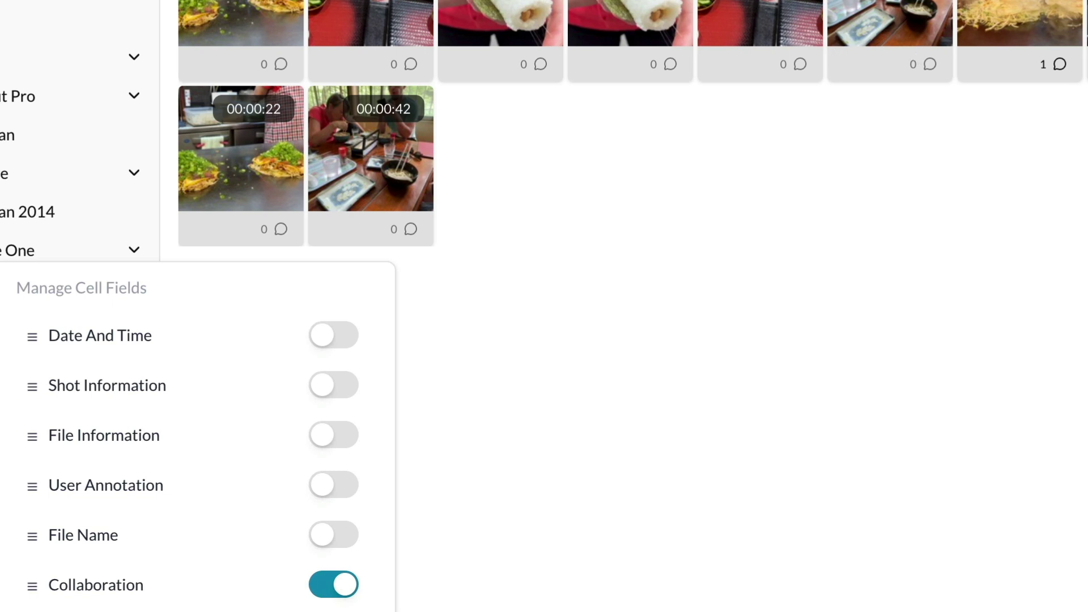
left_click(595, 381)
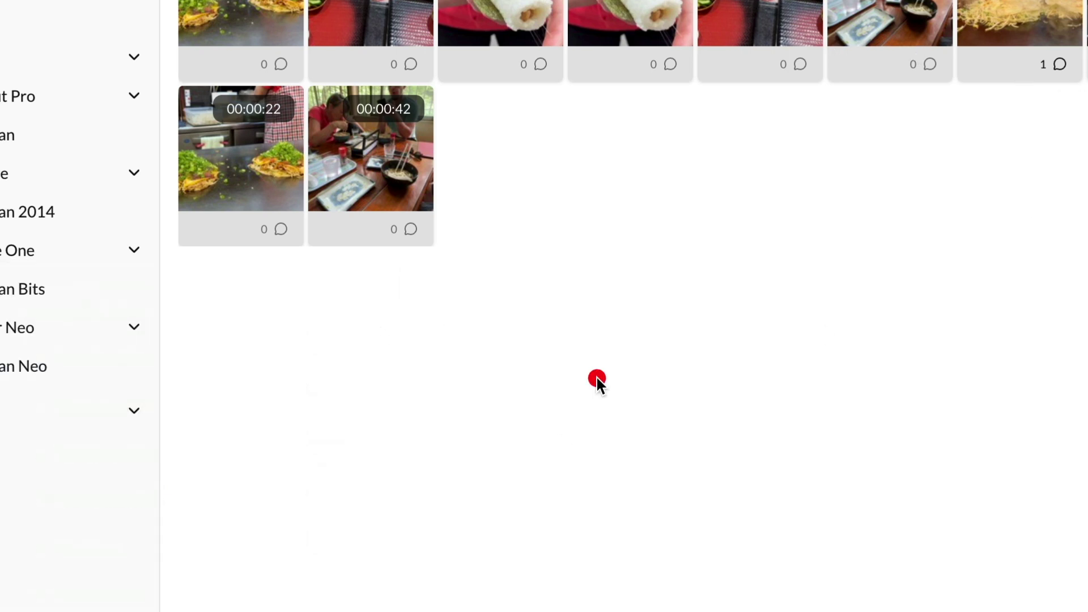
left_click(1039, 152)
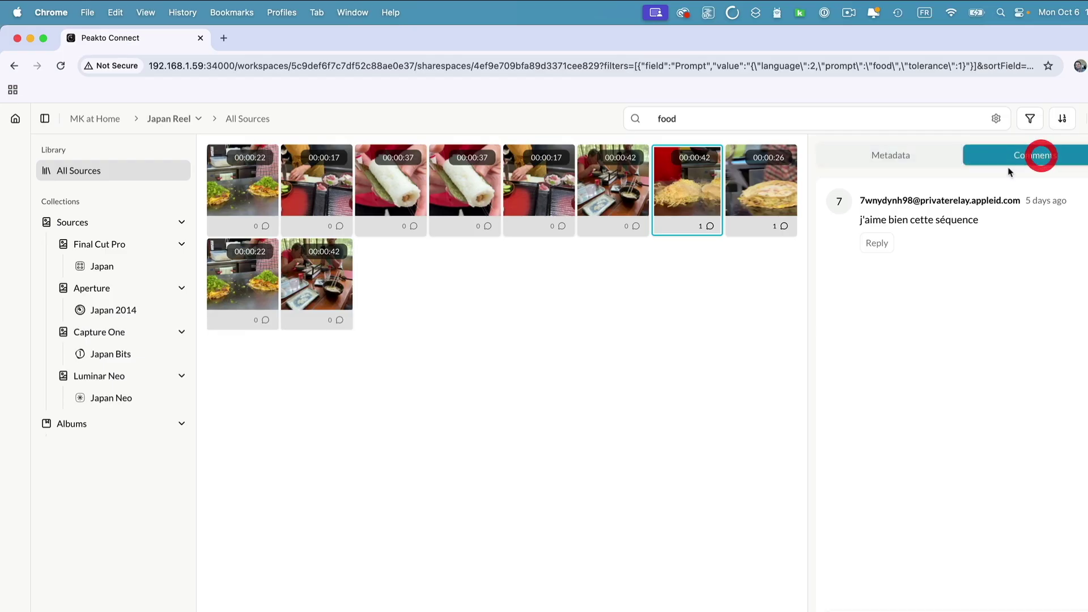
left_click(763, 193)
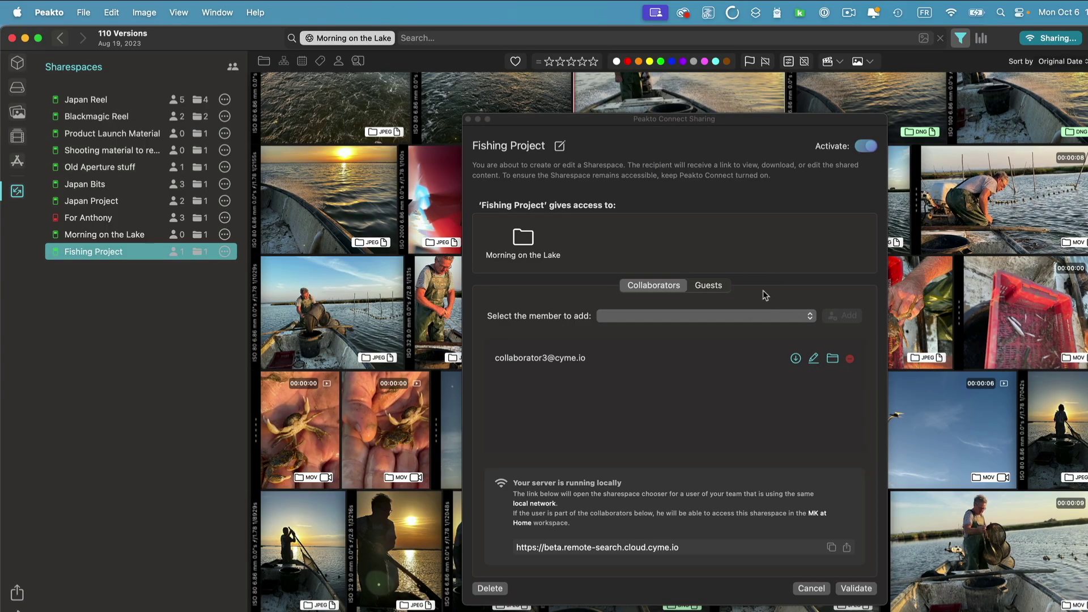
Copy Fishing Project's public share link from the Guests tab of the Sharing dialog.
left_click(709, 286)
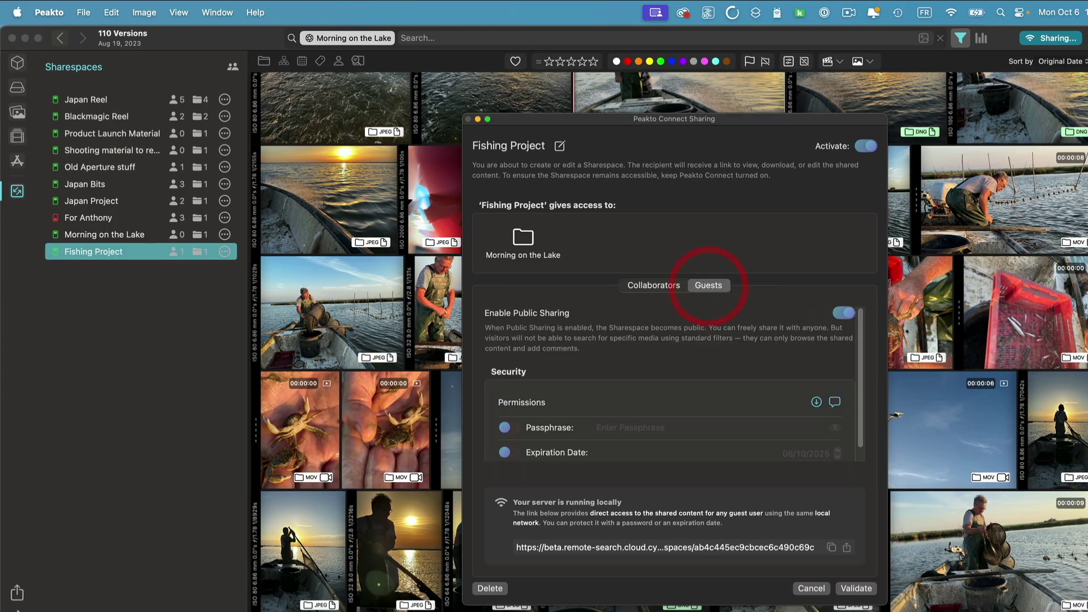
left_click(832, 548)
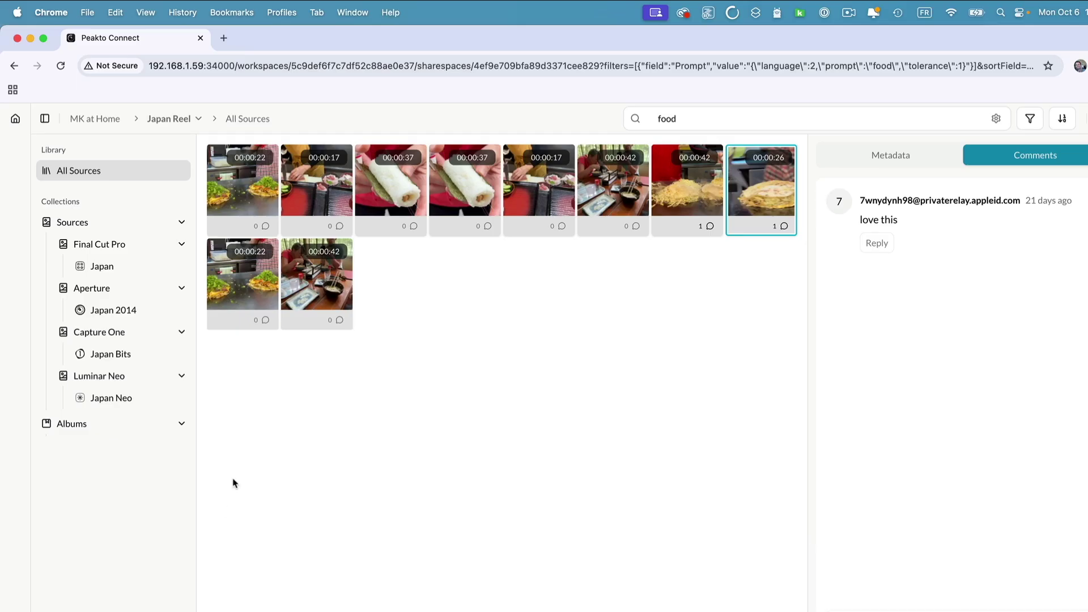
Load the copied guest link in a new tab and approve redirection to the local workspace.
key("super+t")
key("super+v")
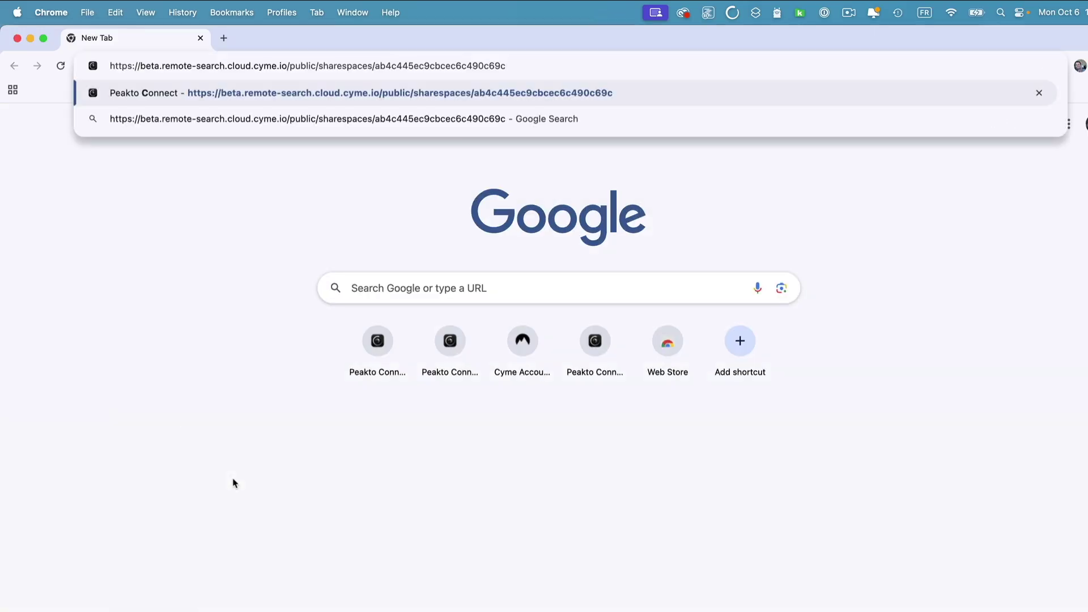
key("Return")
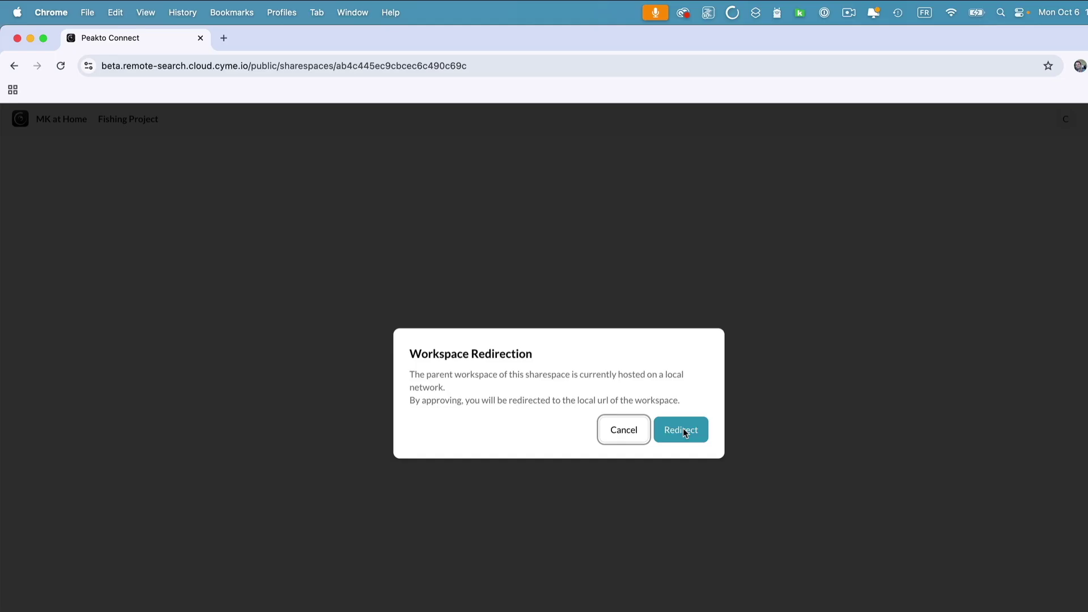
left_click(682, 430)
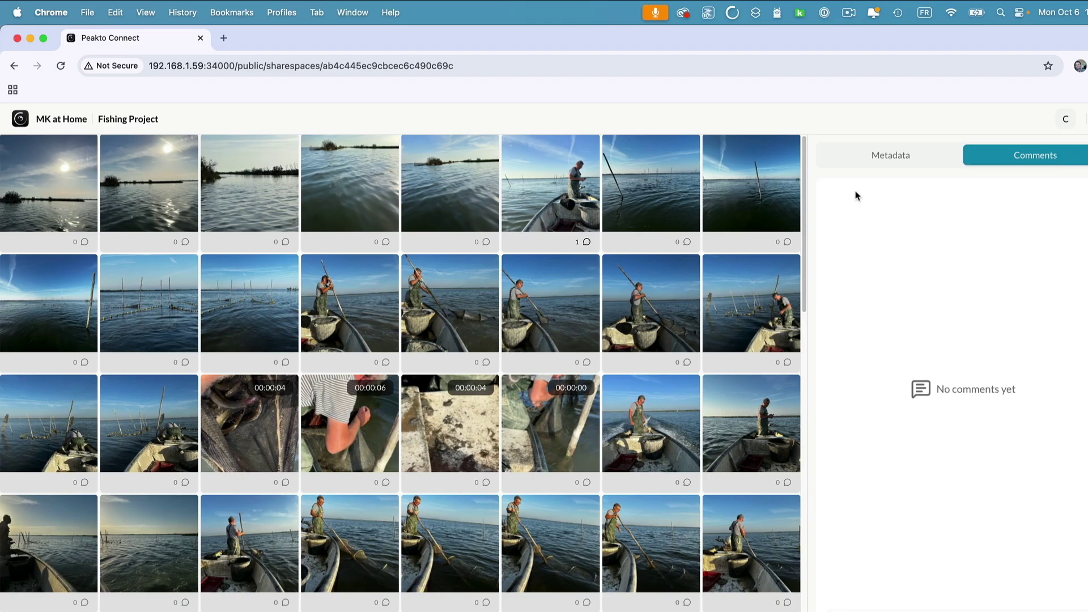
View the guest sharespace's metadata and comments, then hide the side panel to widen the grid.
left_click(865, 154)
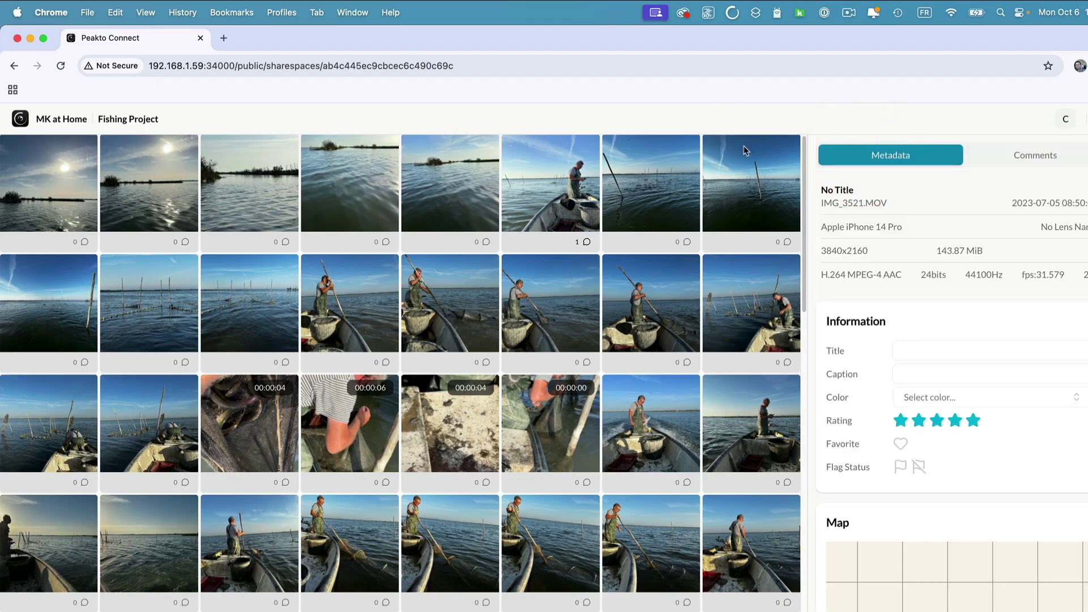
left_click(1048, 156)
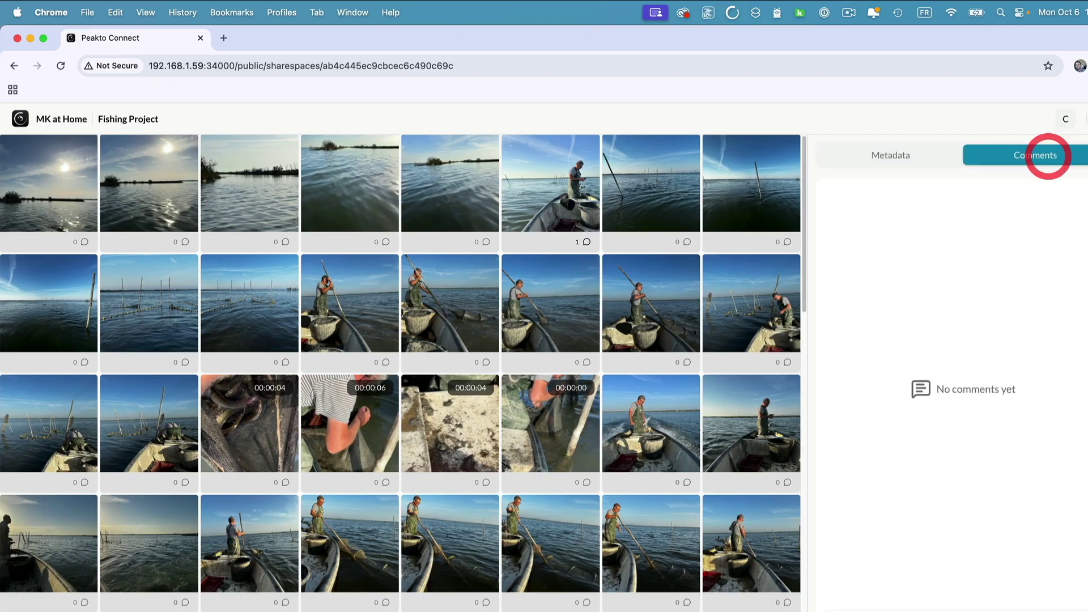
left_click(1065, 118)
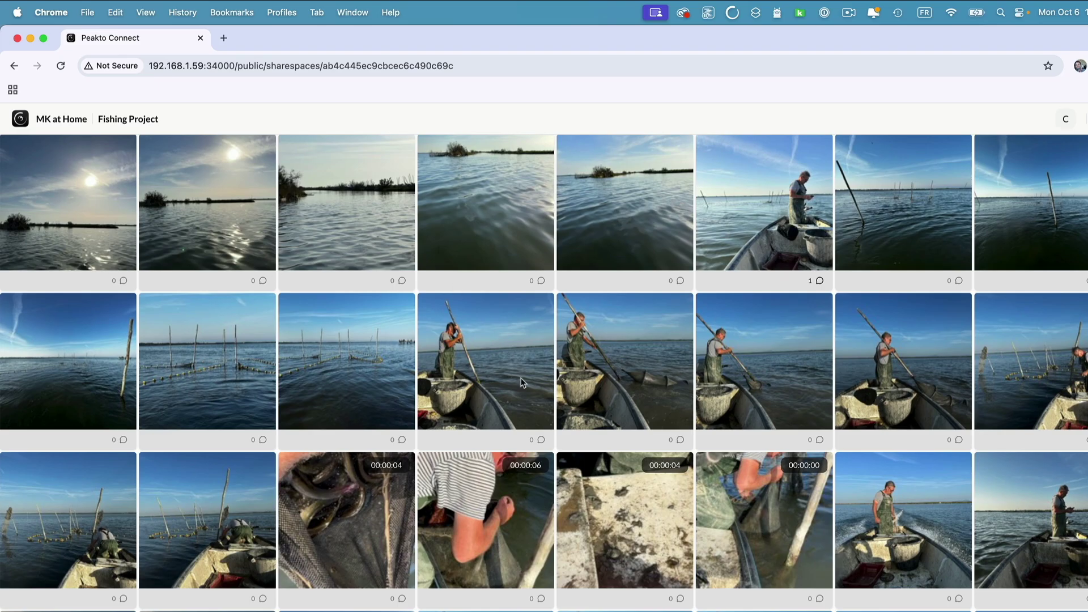
scroll(520, 381, "down", 15)
scroll(520, 380, "up", 10)
Open the fisherman-with-net photo full size, browse neighbouring photos, and show its download options.
left_click(603, 325)
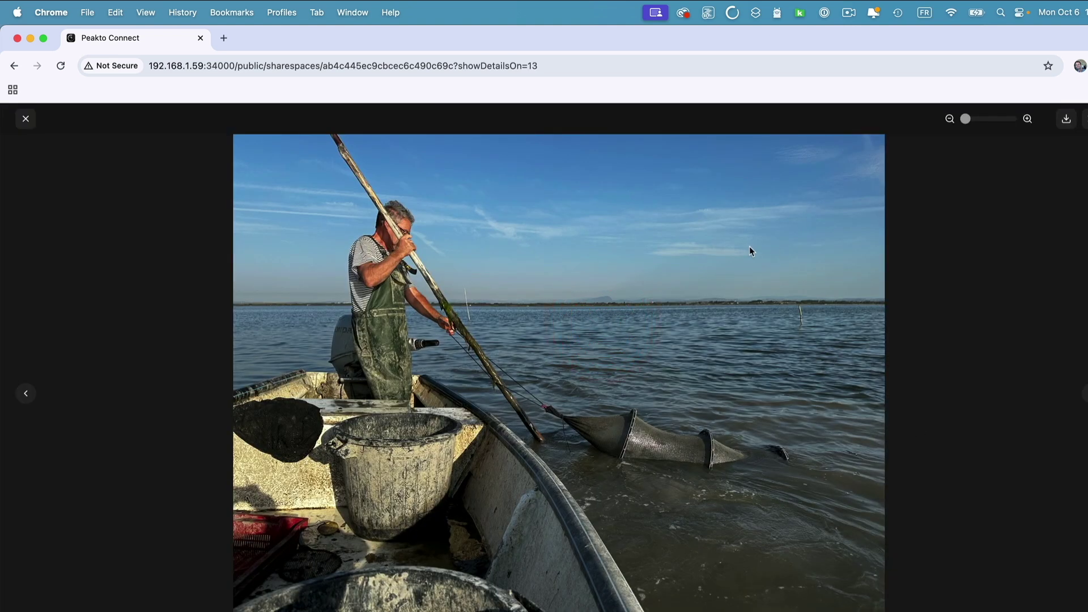
key("Right")
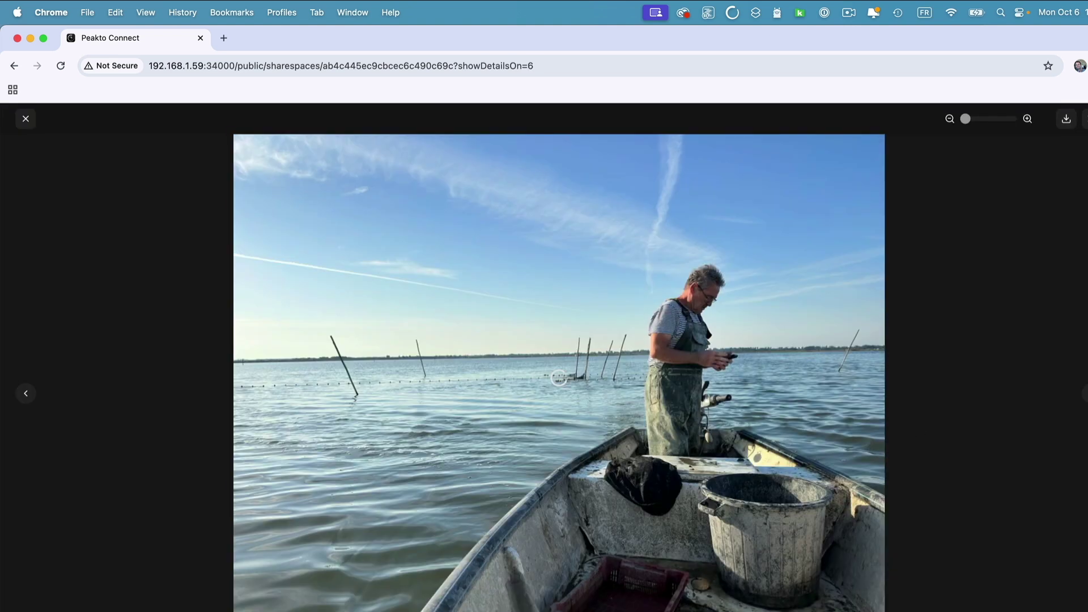
key("Right")
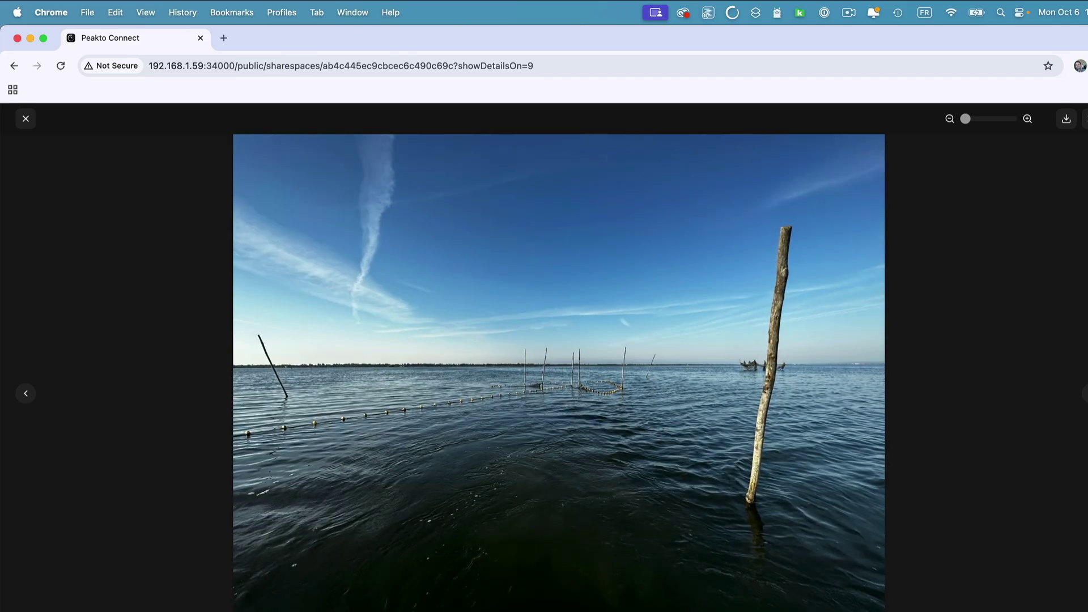
key("Right")
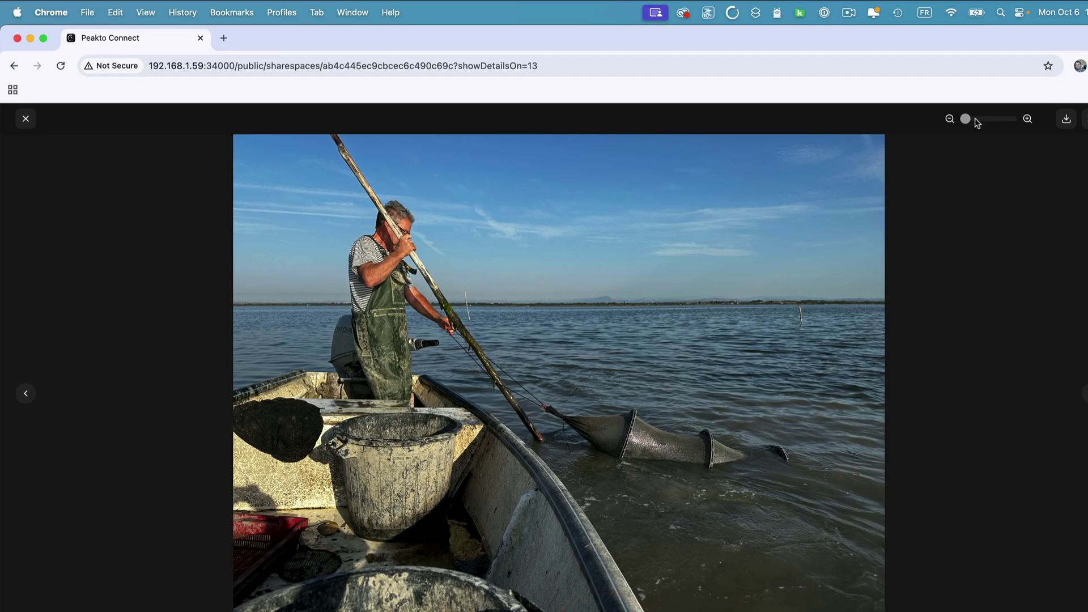
left_click(1066, 119)
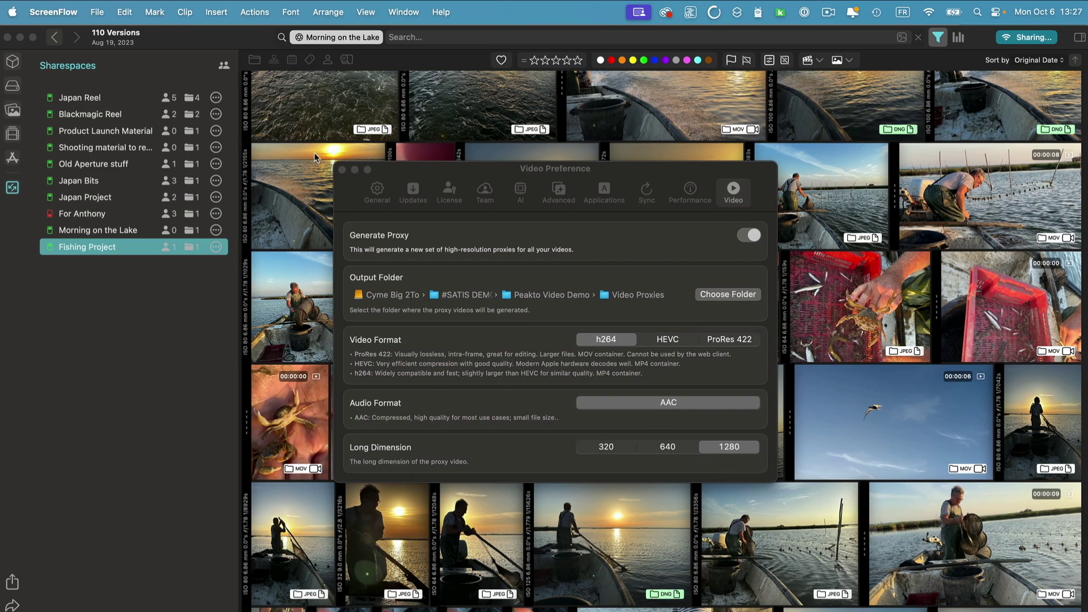
Close the Video preferences showing h264/AAC proxies at 1280 long dimension.
key("super+w")
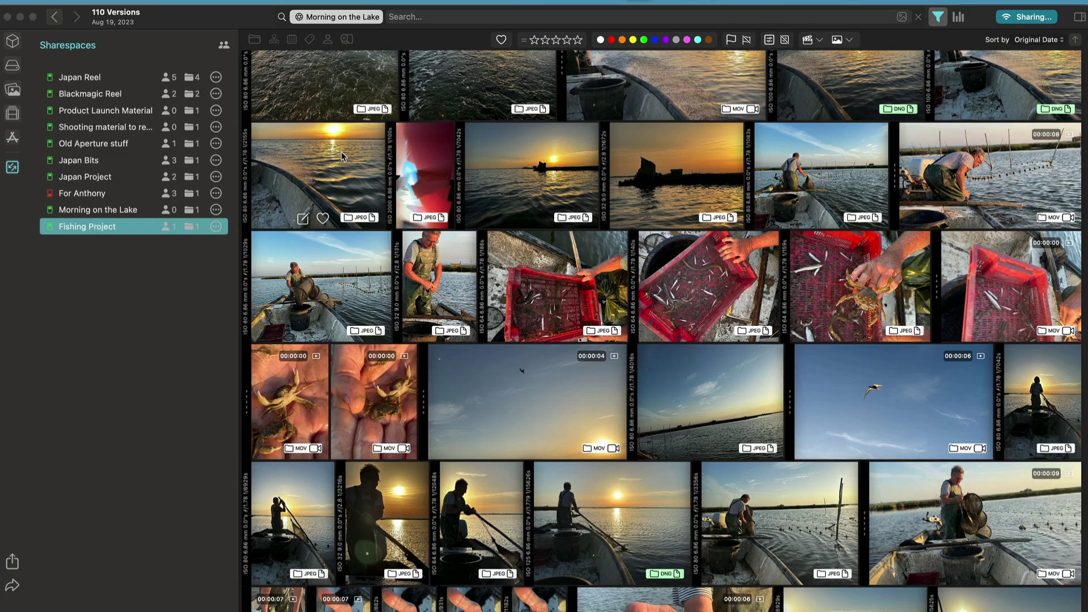
Open the BlackMagic RAW watched folder from Sources and scroll through its 119 clips.
left_click(13, 41)
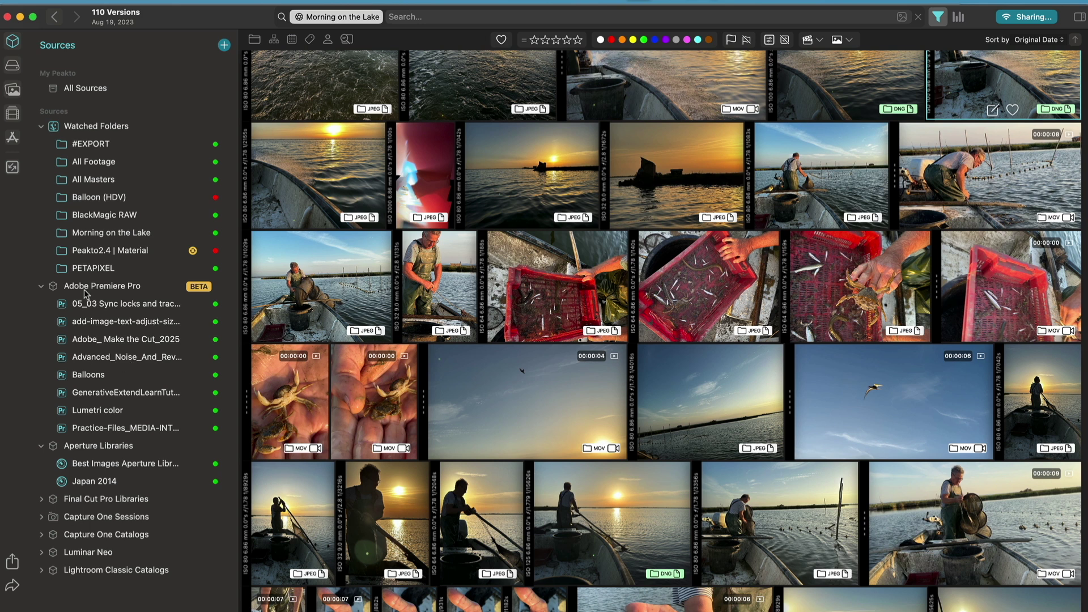
left_click(103, 215)
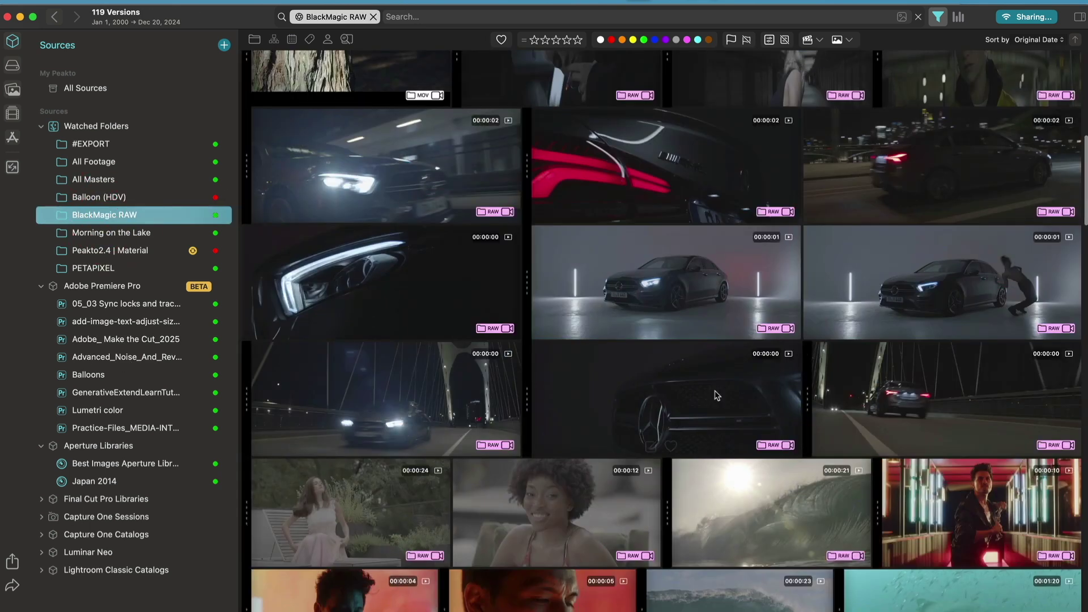
scroll(717, 395, "up", 7)
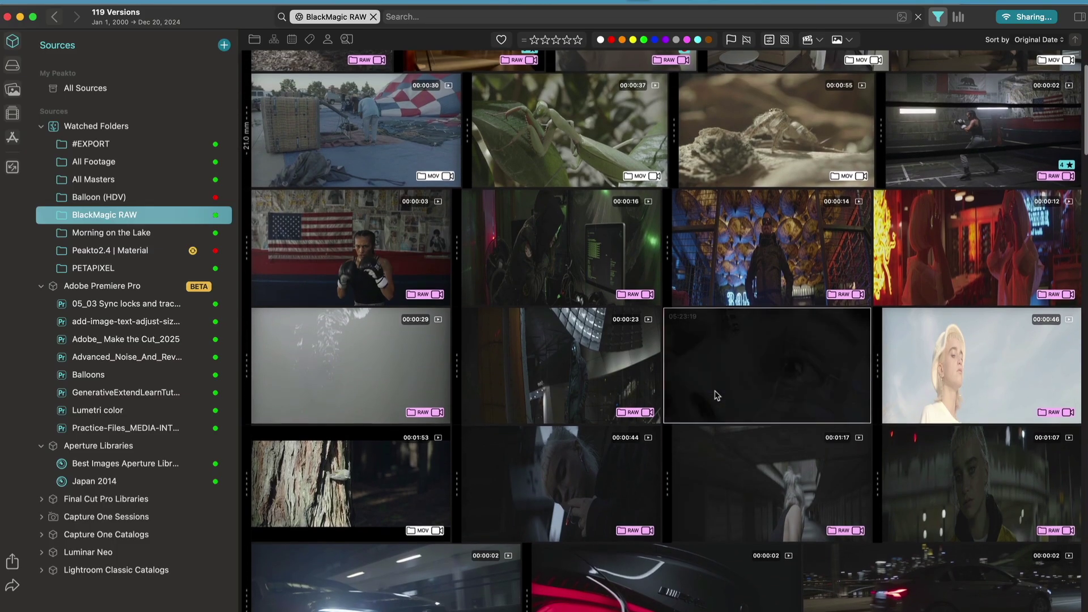
scroll(714, 390, "up", 2)
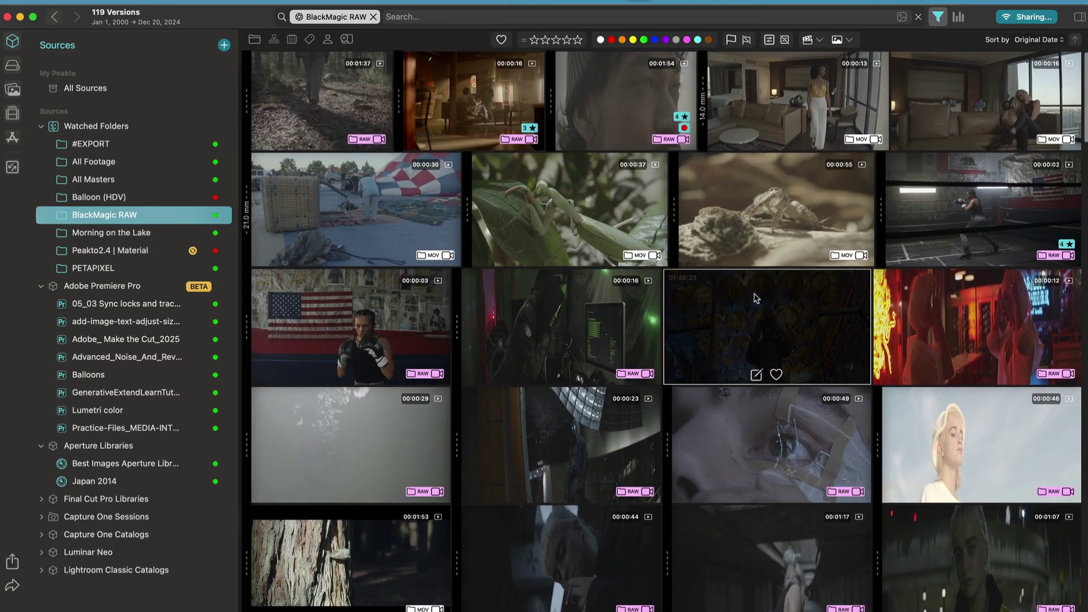
Open the mantis clip's detail view and play its first few seconds before pausing.
double_click(569, 207)
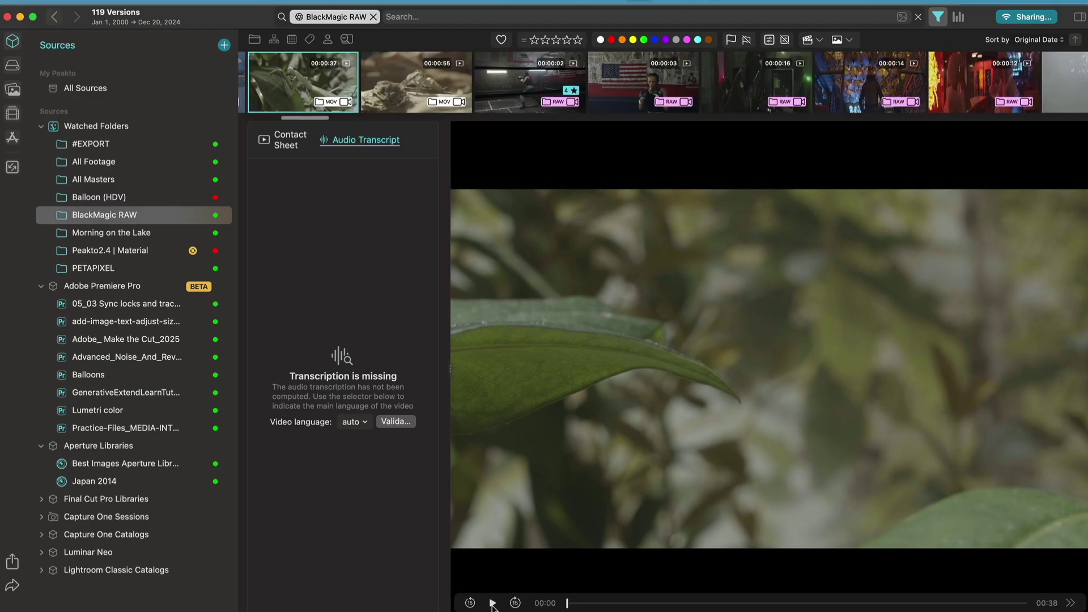
left_click(492, 604)
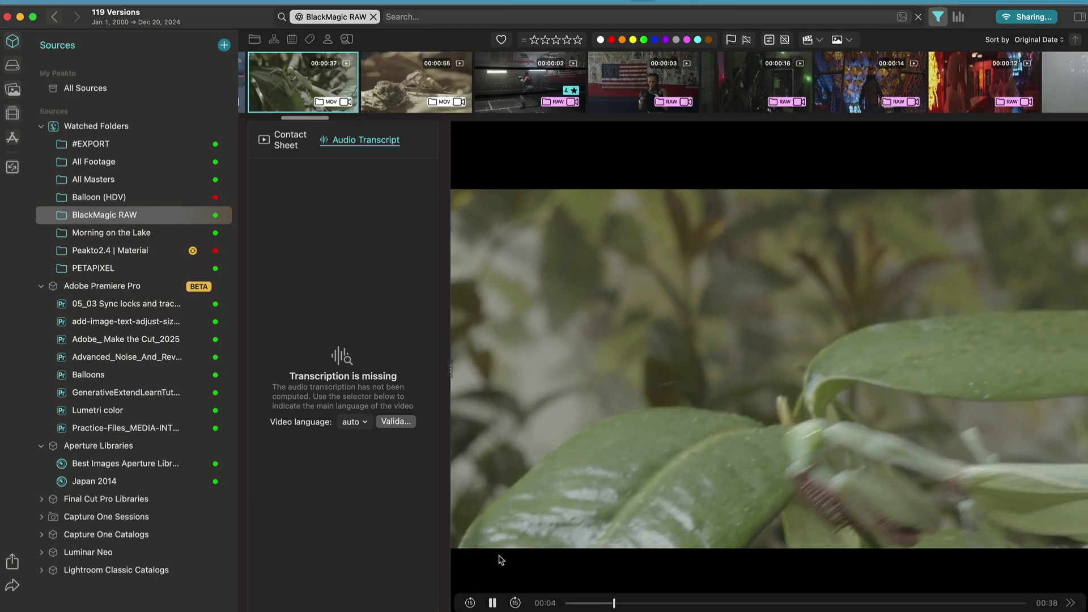
left_click(492, 603)
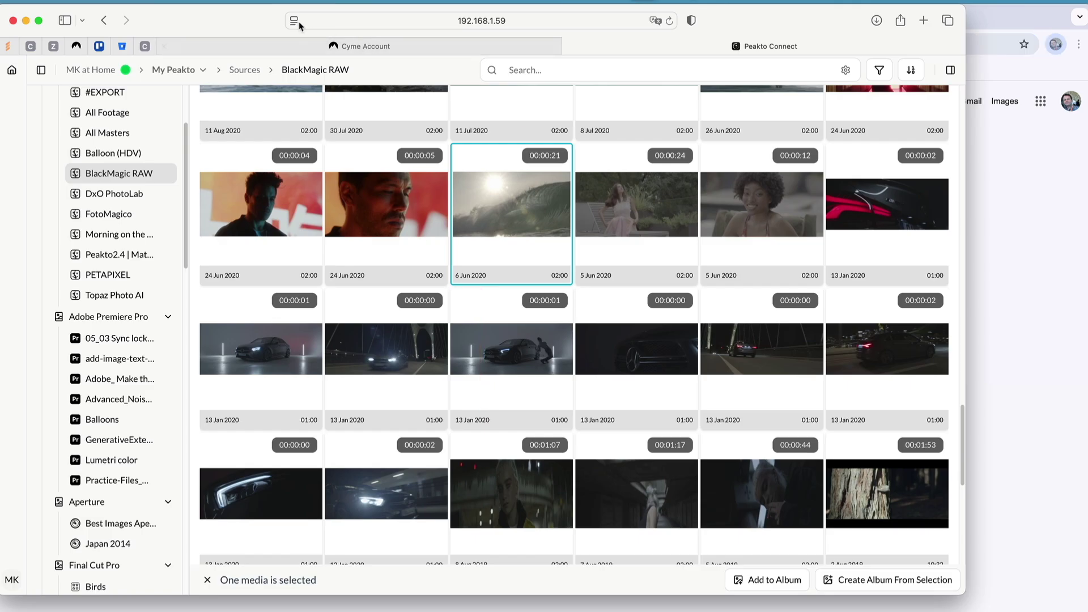
Open the 6 Jun 2020 wave clip, play and pause it, and show its Proxy/Original download options.
left_click_drag(279, 21, 421, 23)
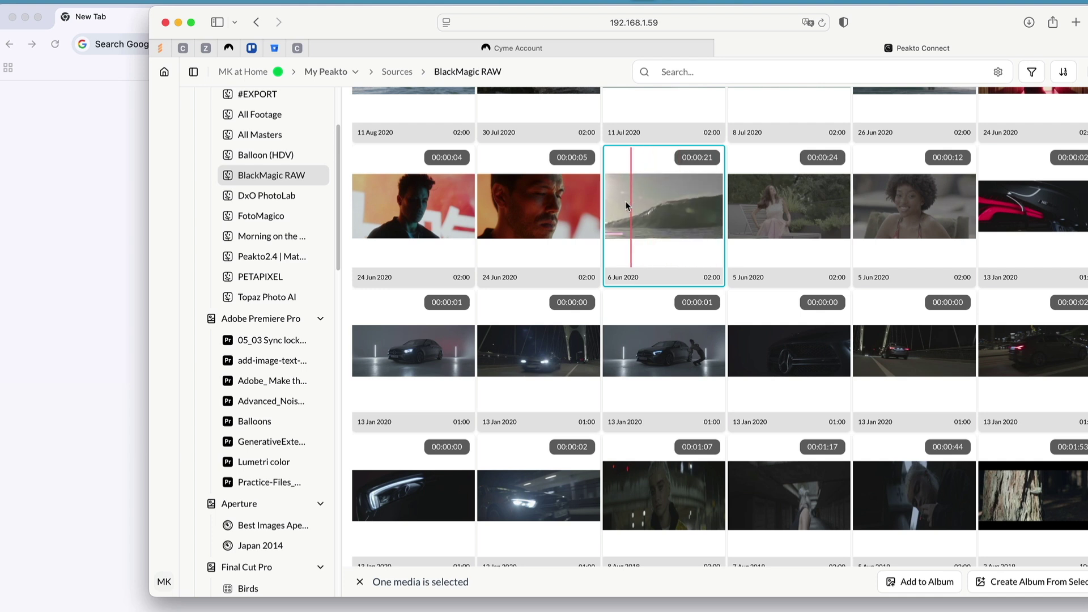
double_click(668, 206)
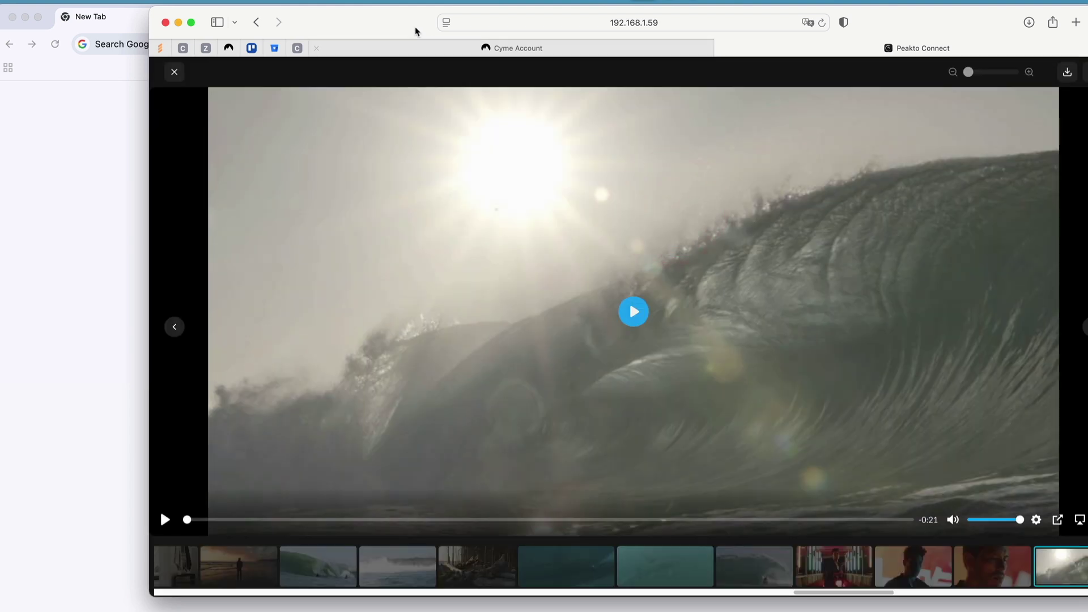
left_click_drag(417, 31, 306, 26)
left_click(532, 309)
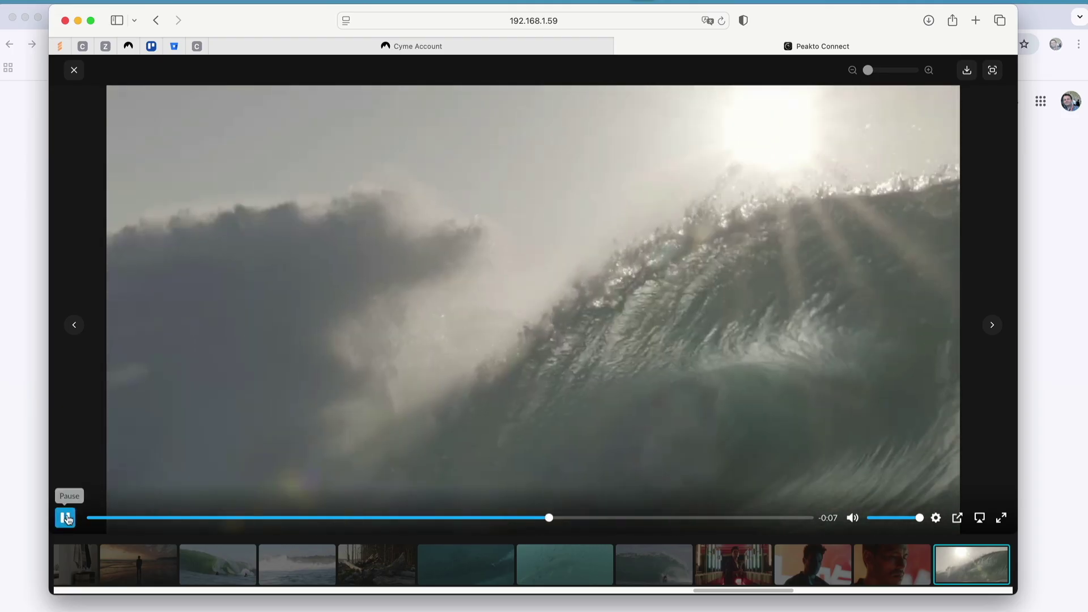
left_click(65, 517)
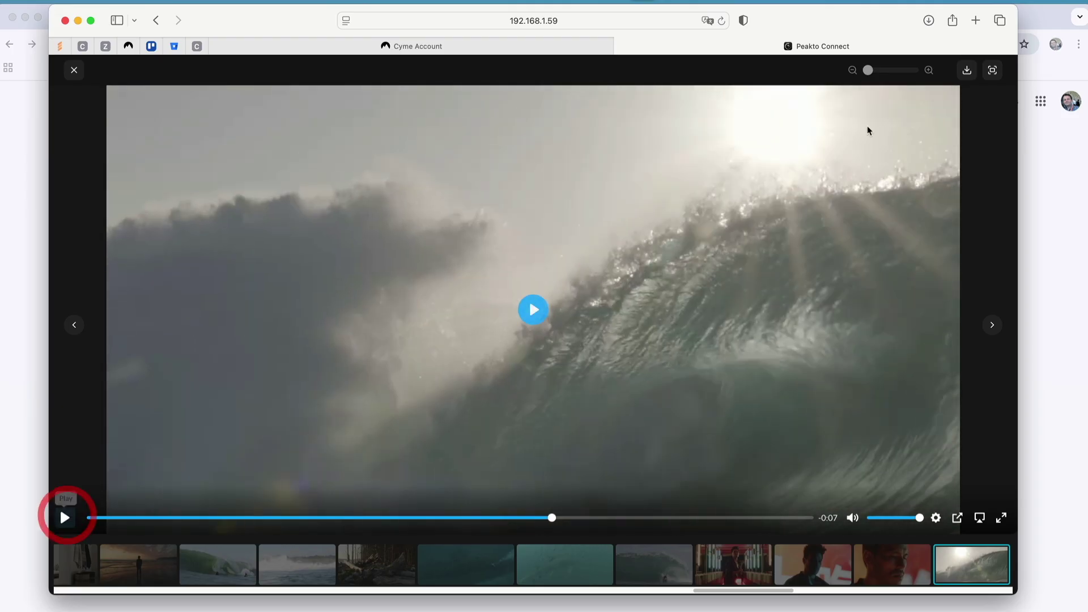
left_click(967, 70)
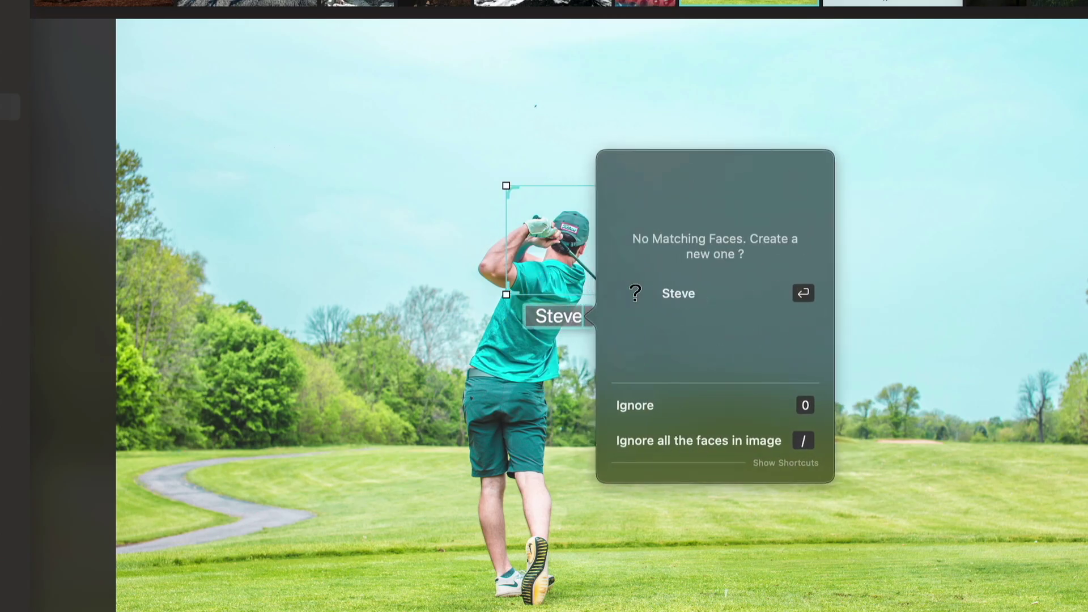
Confirm the golfer's new name, tag the second golfer as that person, and box the swimmer's face.
key("Return")
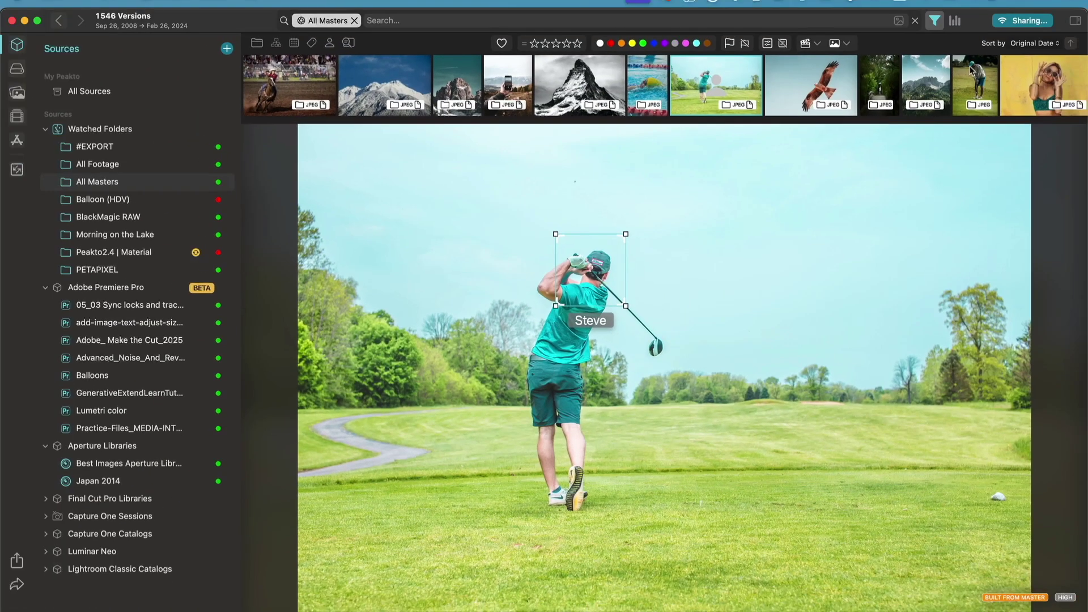
left_click(979, 77)
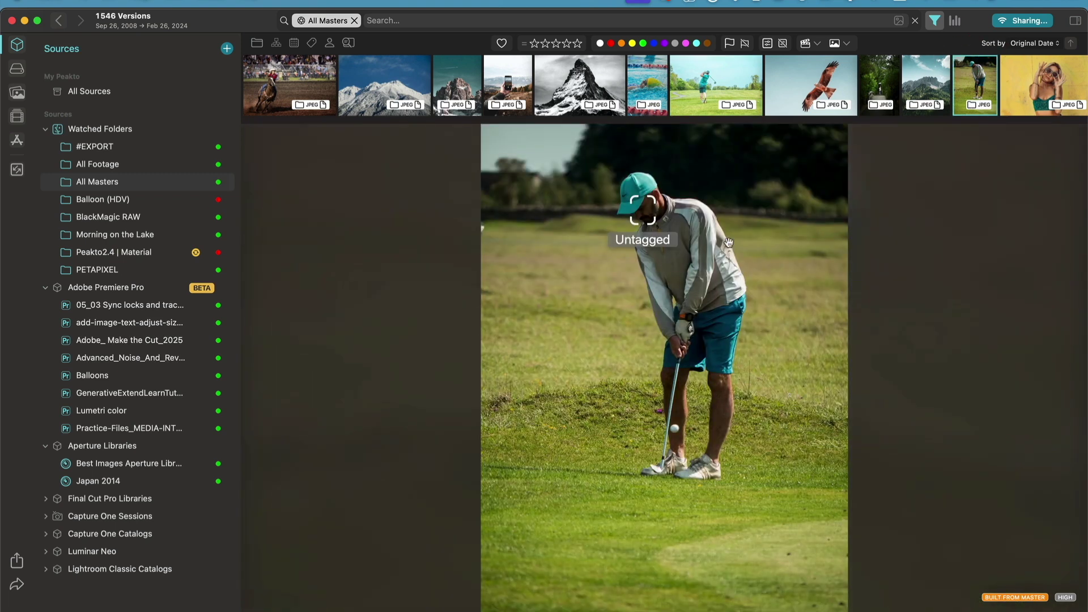
left_click(639, 237)
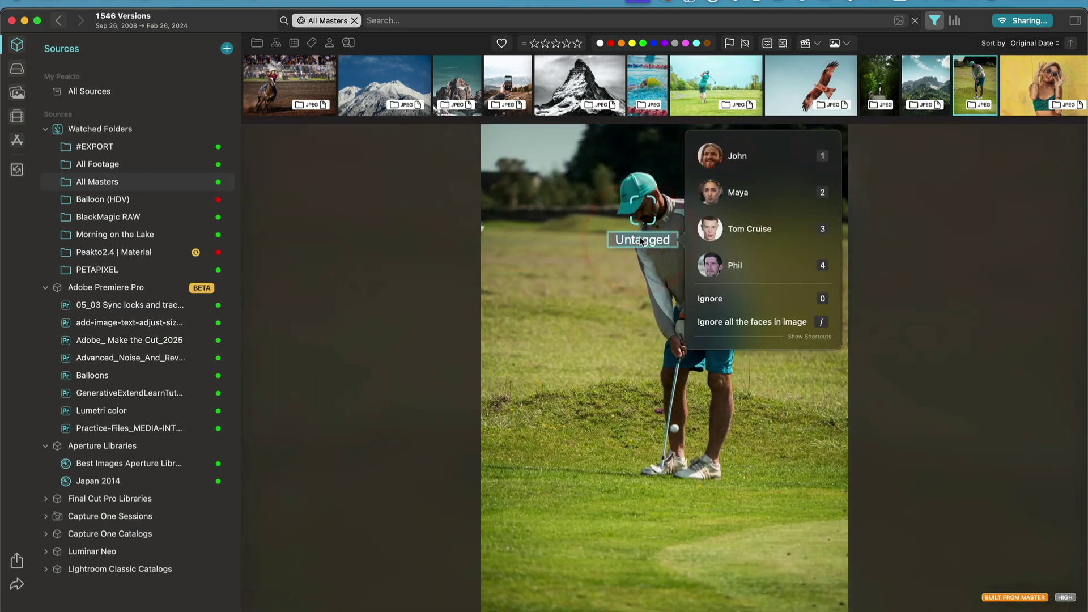
type("Ste")
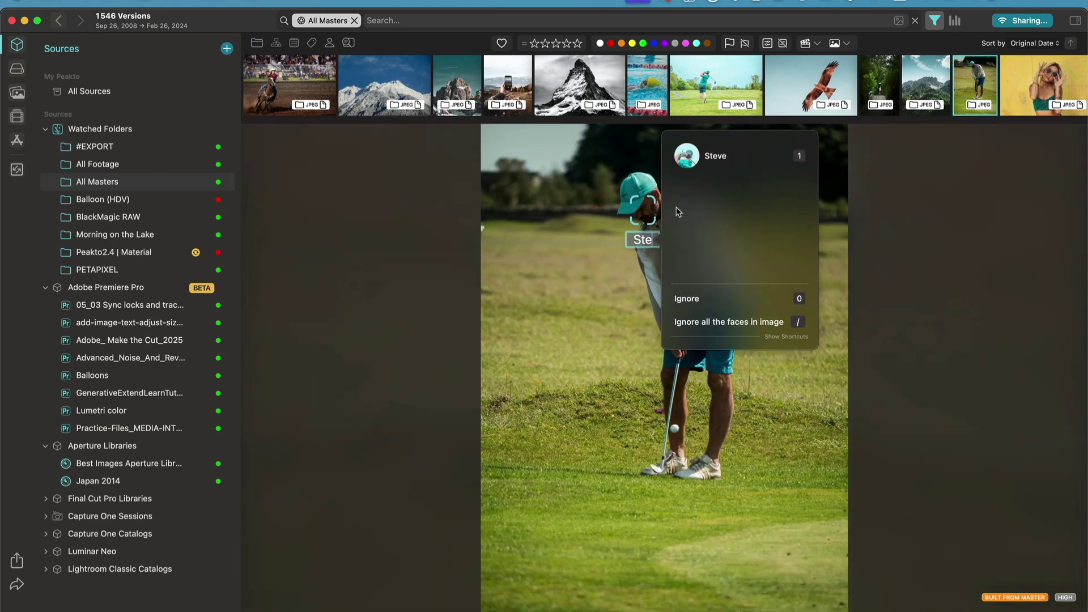
left_click(696, 155)
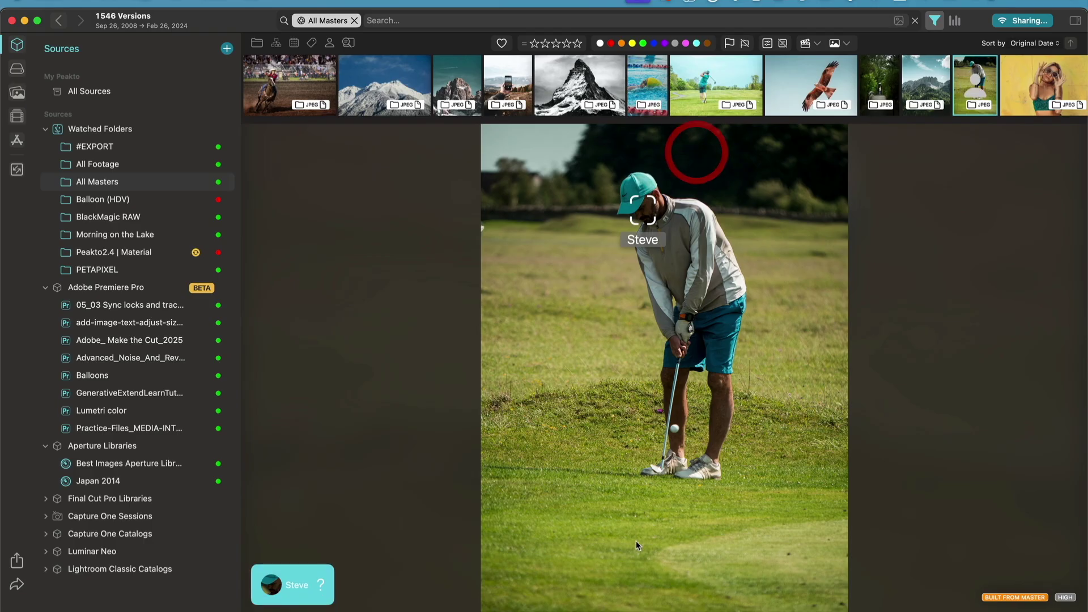
left_click(651, 86)
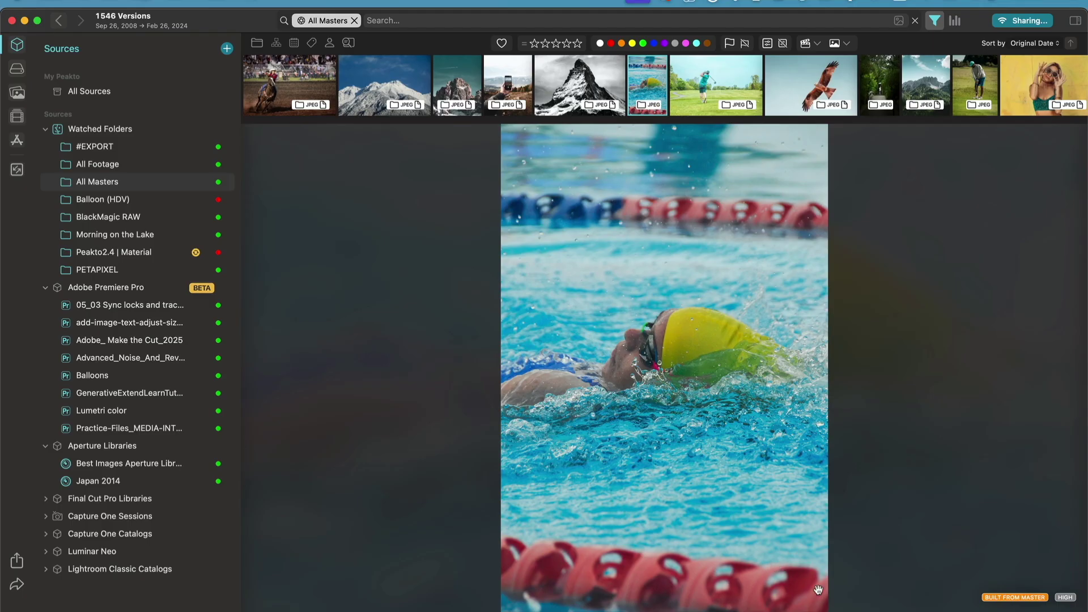
left_click_drag(646, 340, 776, 402)
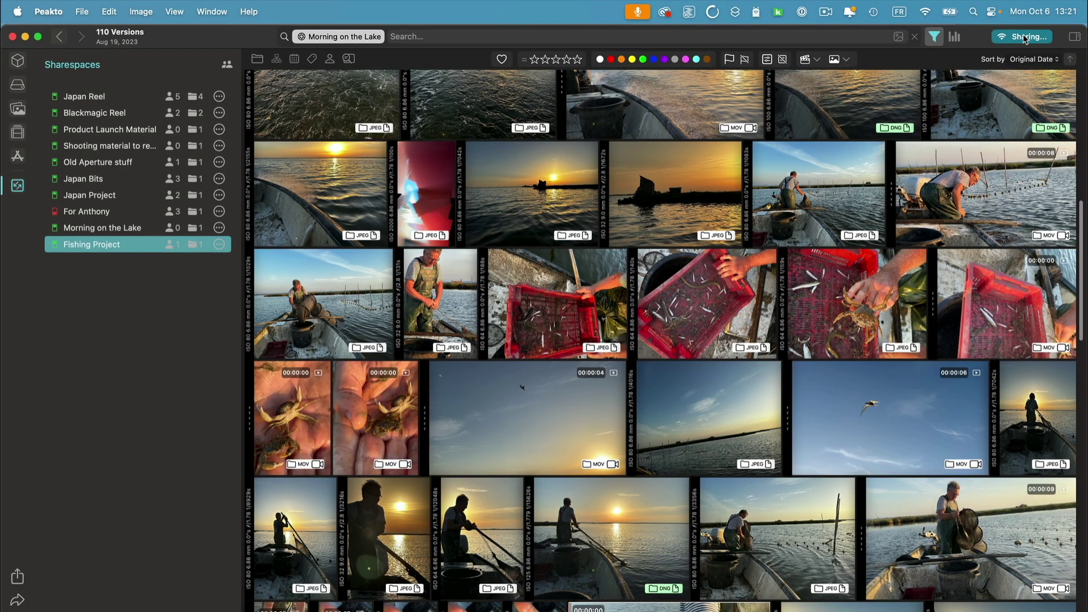
Open the Peakto Connect workspace in the web browser from the Sharing popover.
left_click(1025, 37)
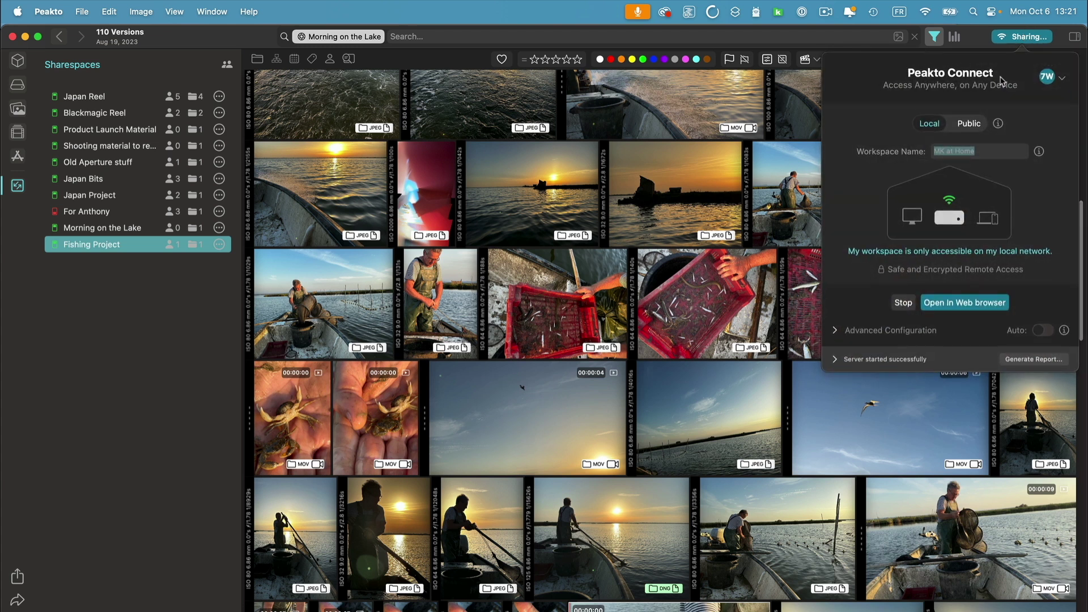
left_click(957, 303)
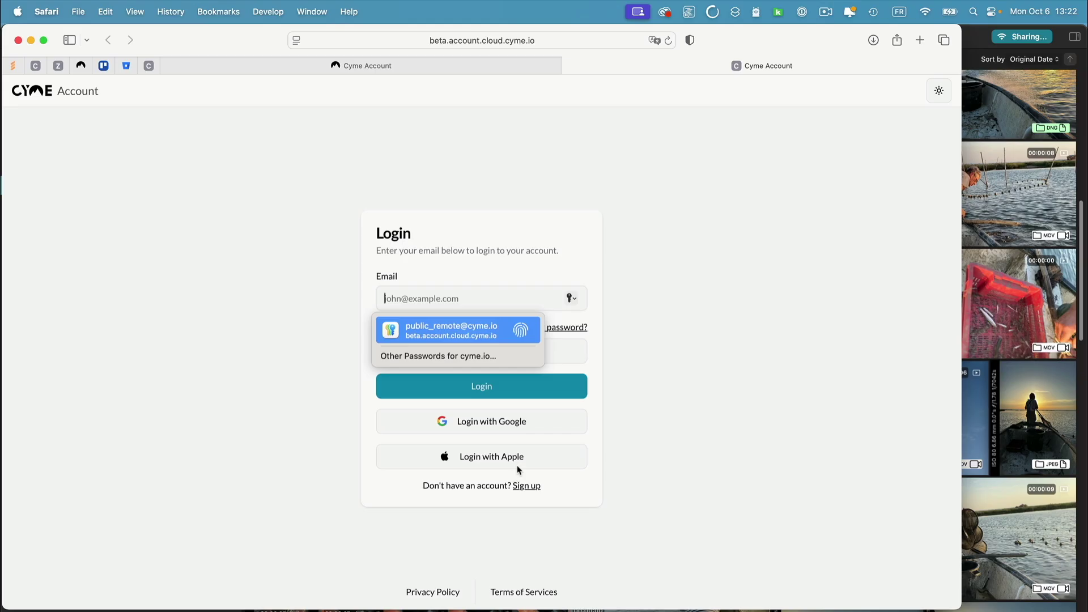
Sign in with the saved login and open My Peakto, accepting the redirect to the local address.
left_click(486, 461)
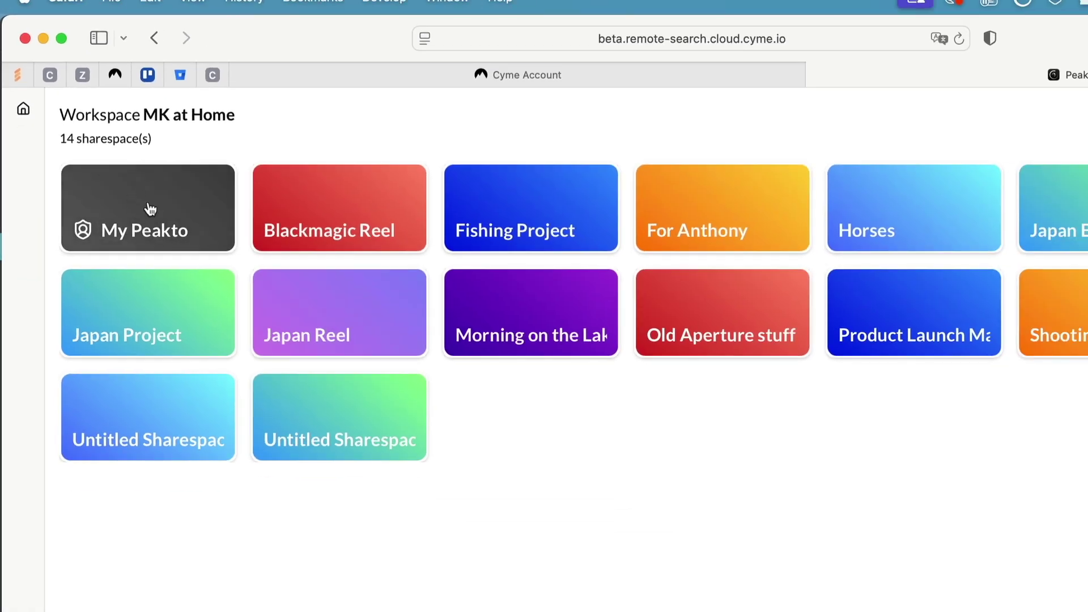
left_click(116, 218)
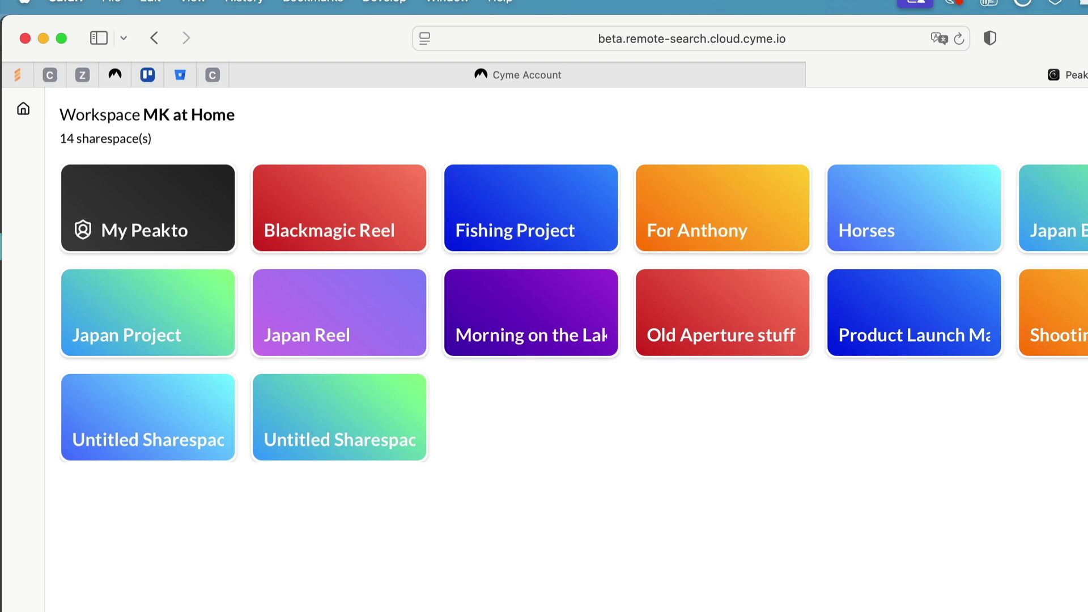
left_click(119, 214)
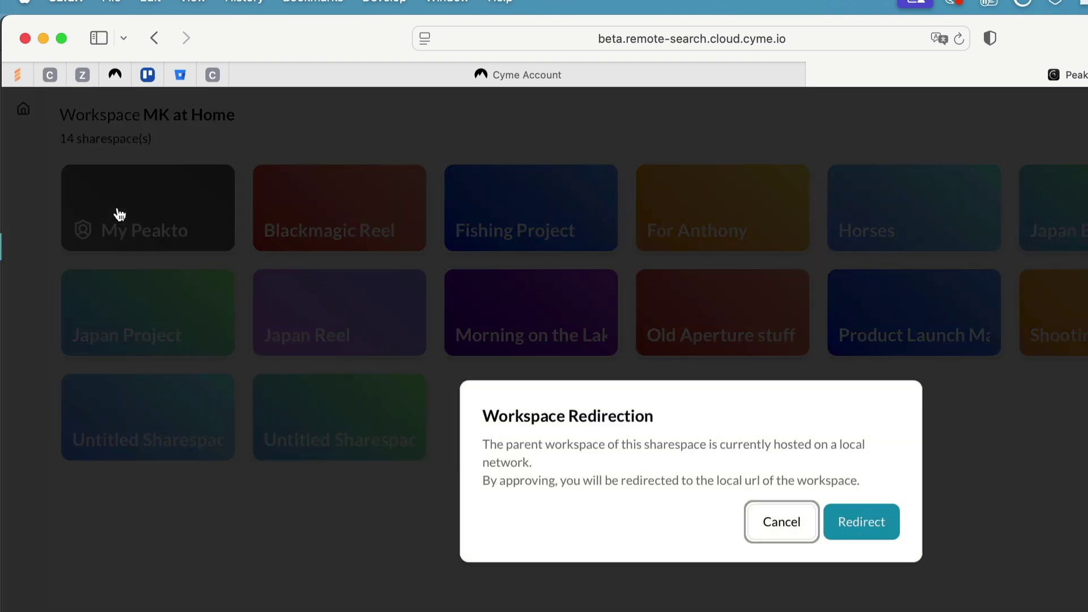
left_click(857, 512)
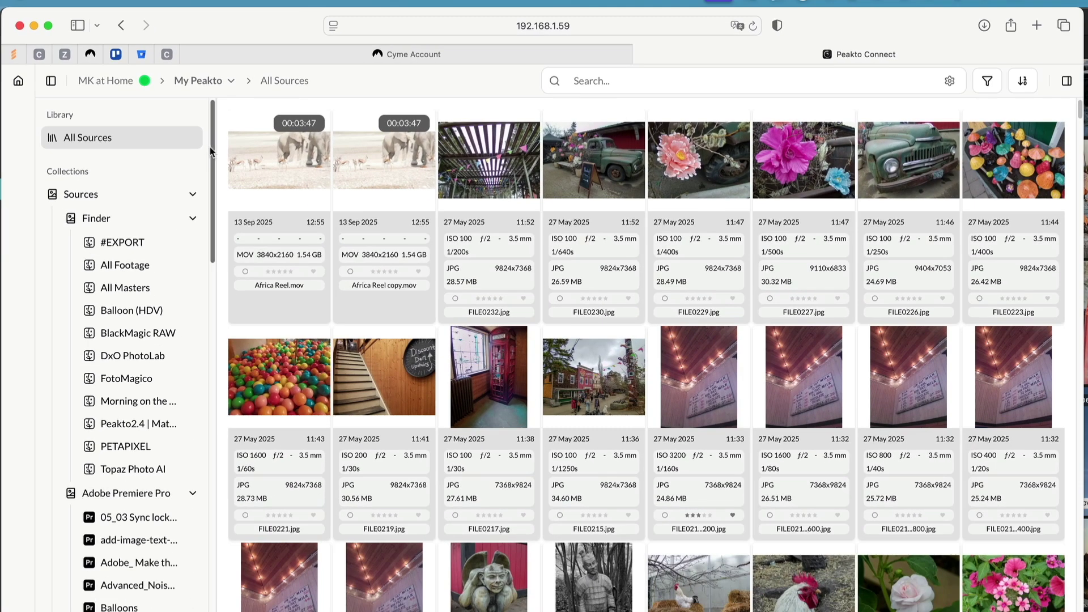
Toggle the metadata inspector, then view FILE0232.jpg full size with its download choices showing.
mouse_move(214, 149)
left_mouse_down()
mouse_move(206, 552)
mouse_move(204, 130)
left_mouse_up()
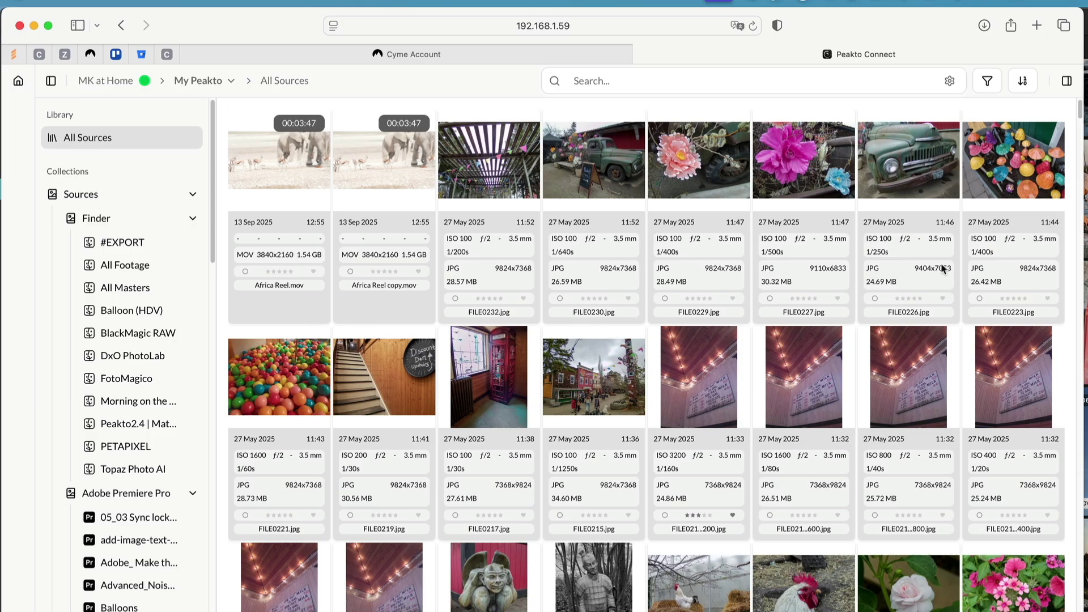
left_click(1067, 81)
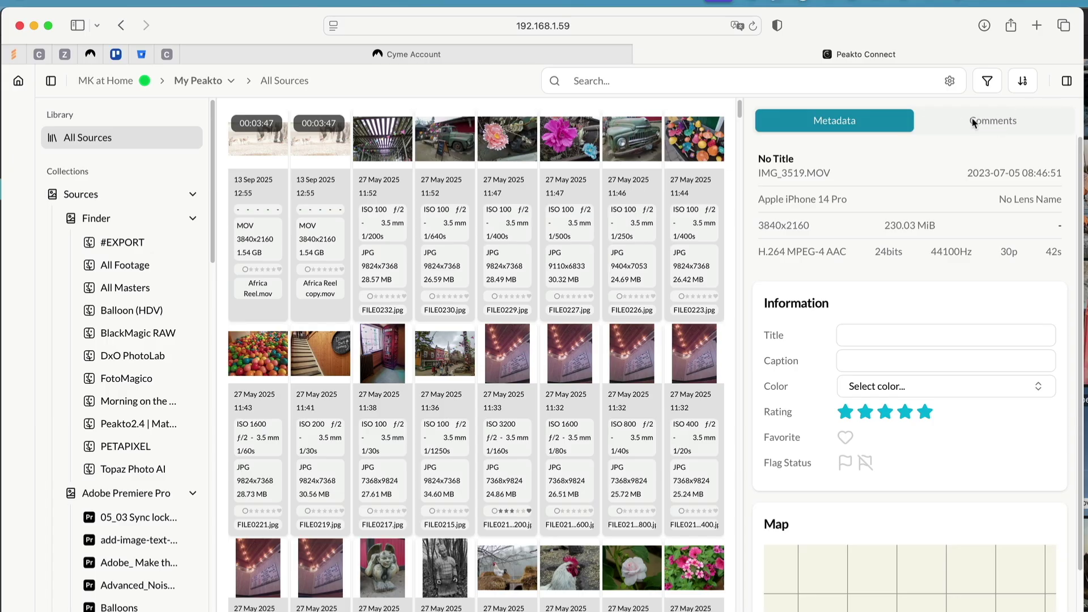
left_click(1068, 82)
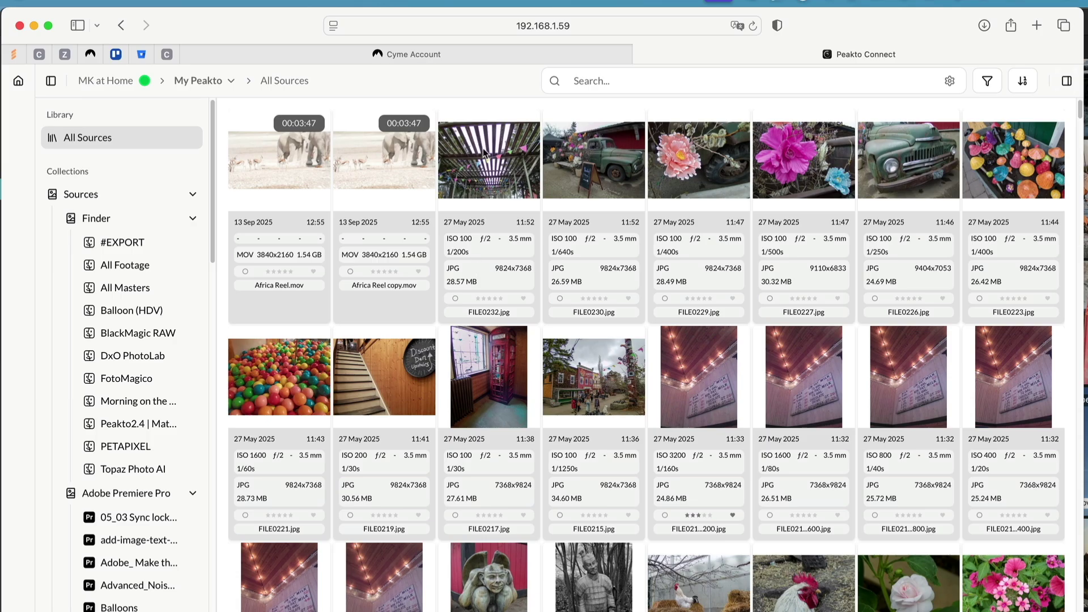
double_click(485, 153)
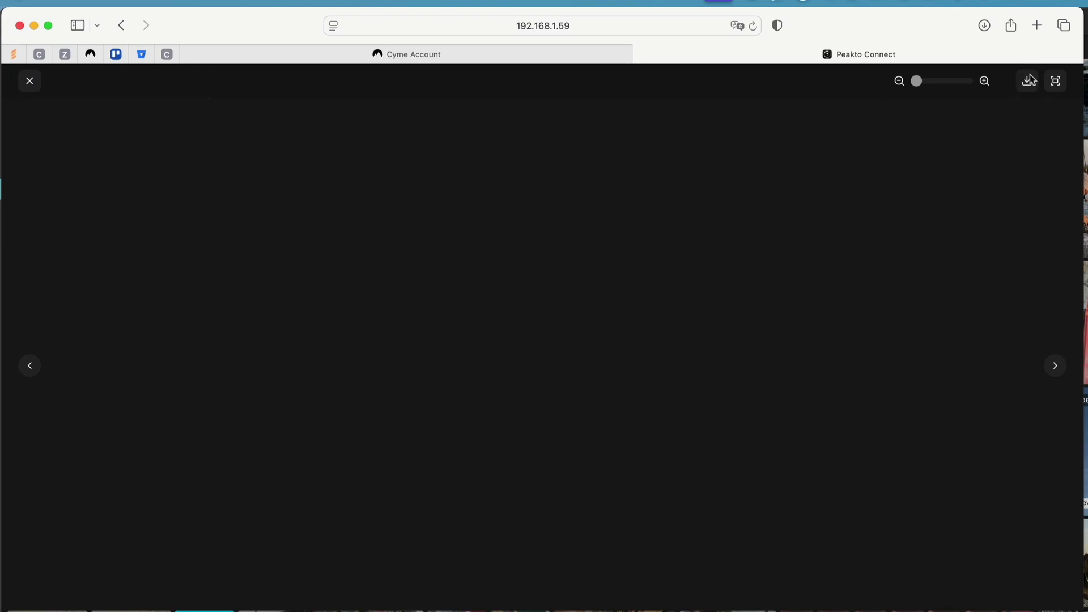
left_click(1029, 78)
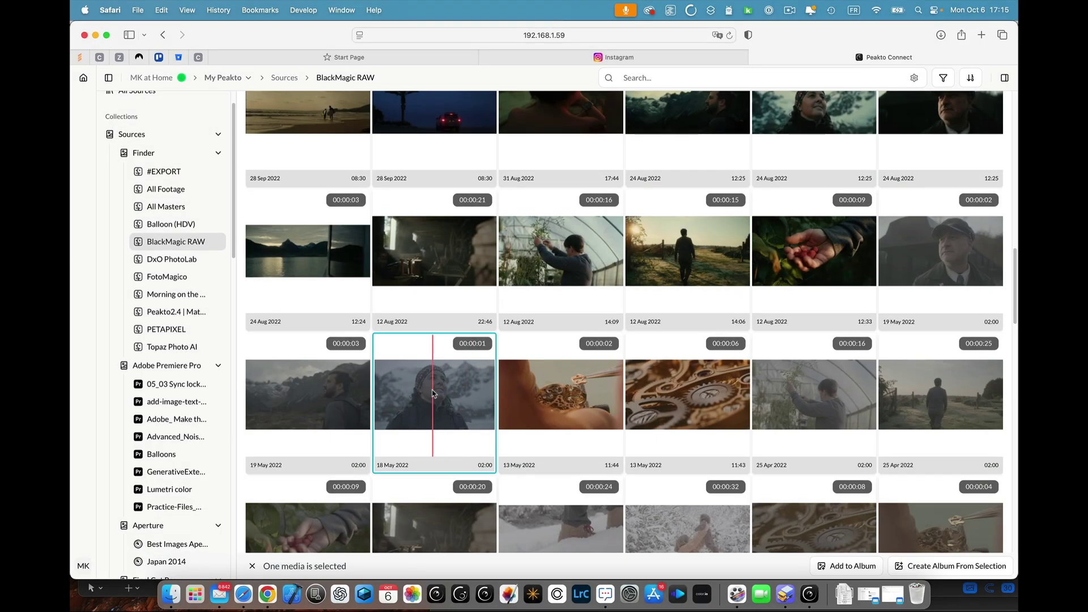
View the 18 May 2022 clip full size and show its Download Proxy Video and original options.
double_click(433, 393)
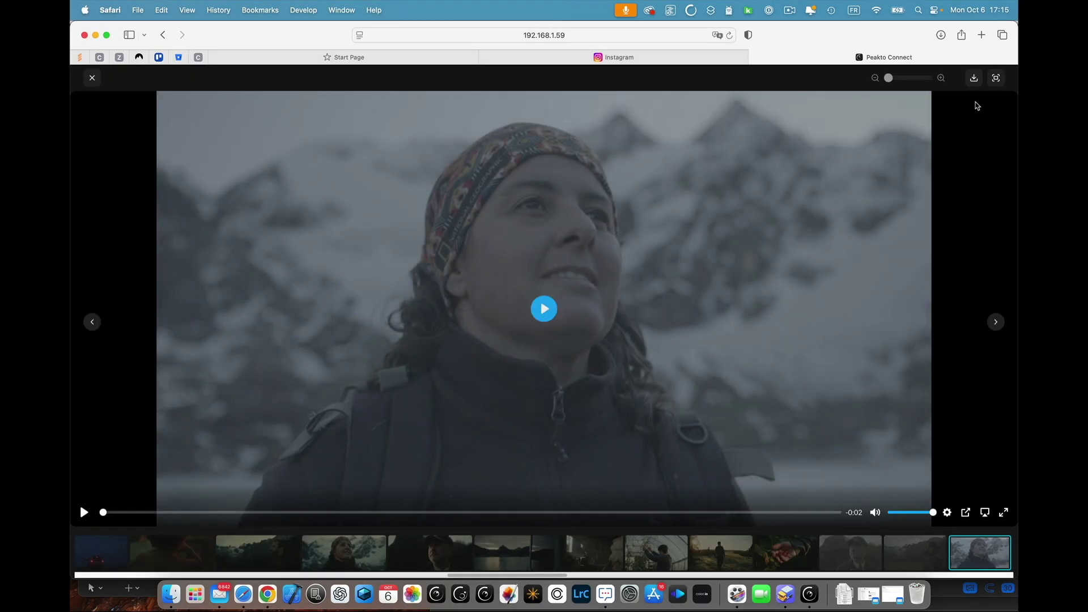
left_click(974, 79)
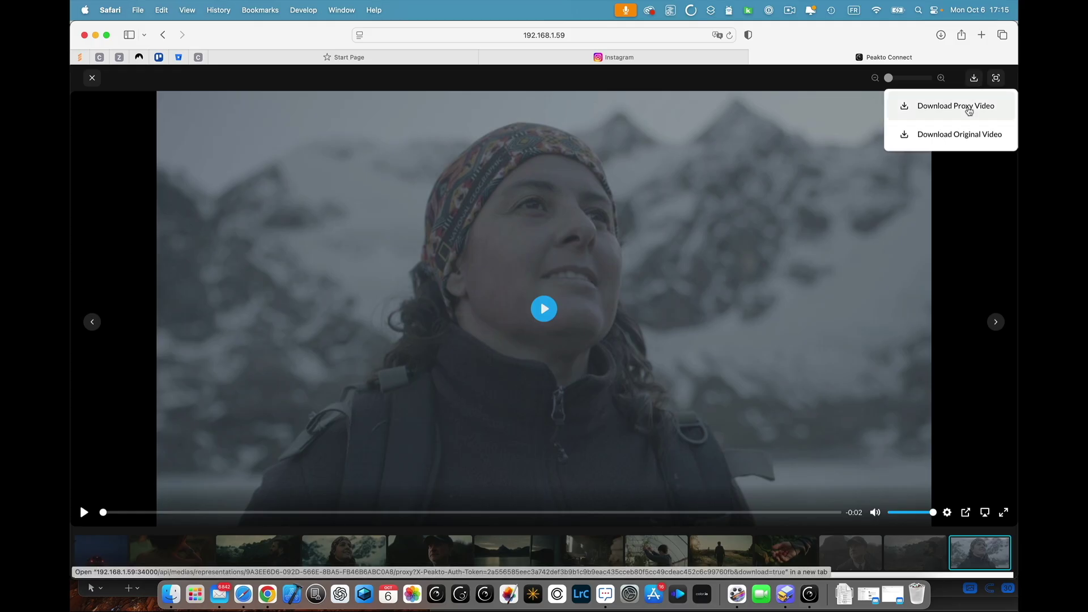